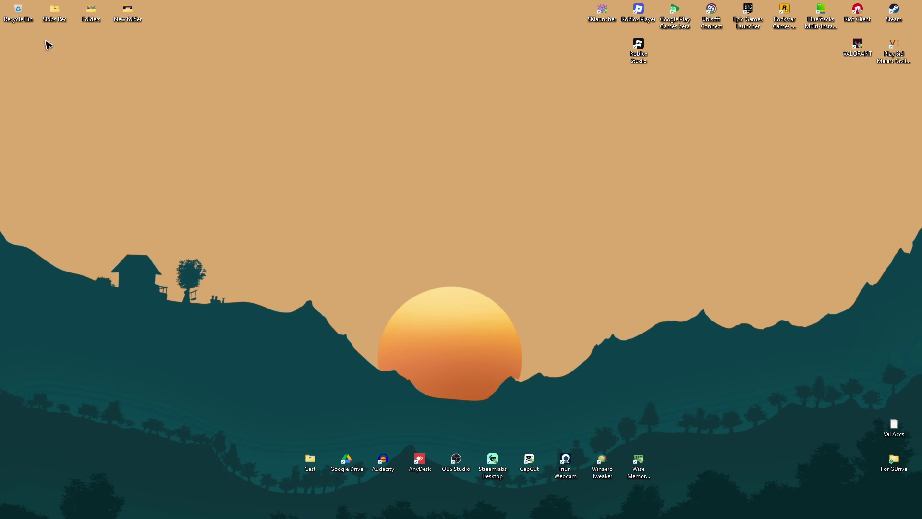
Check the Recycle Bin twice for deleted files and close it when it is empty.
double_click(18, 10)
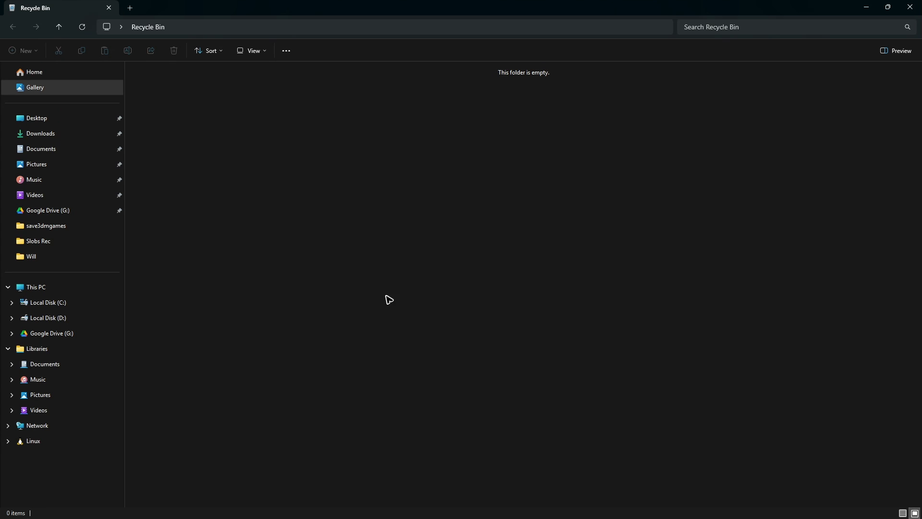
left_click(910, 7)
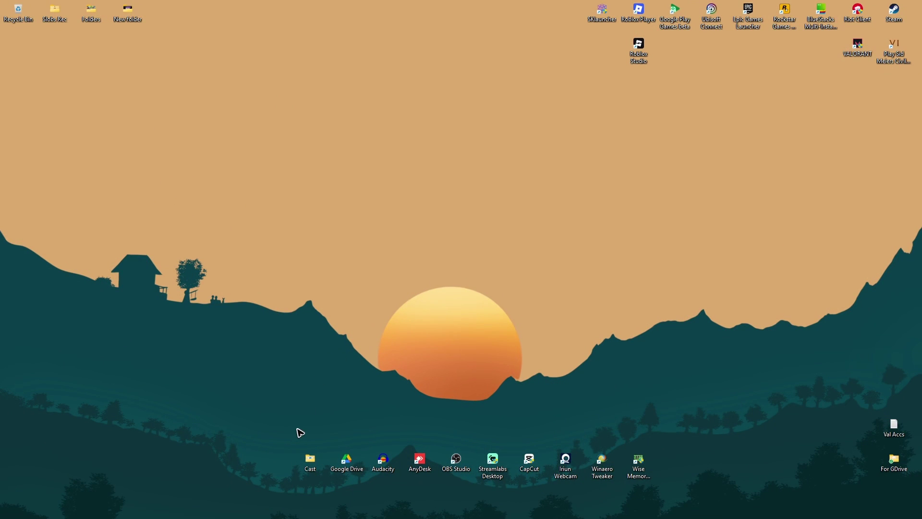
double_click(12, 12)
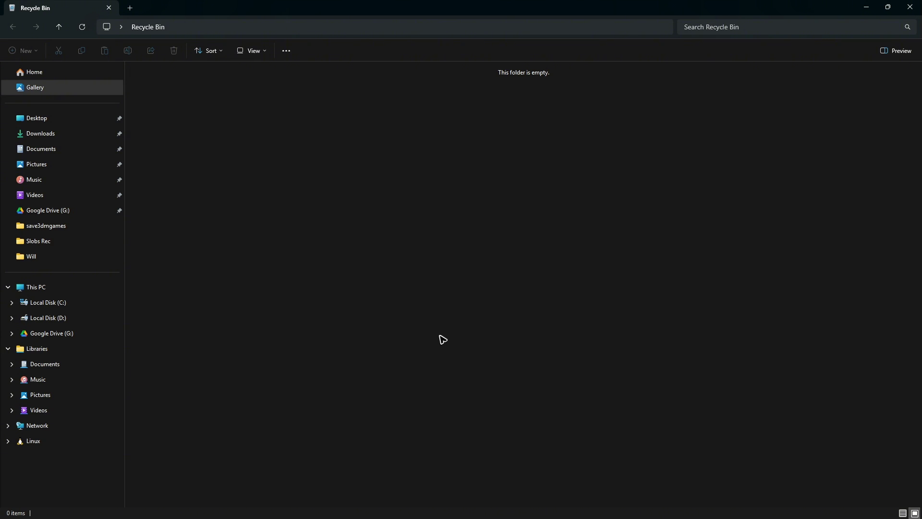
left_click(911, 7)
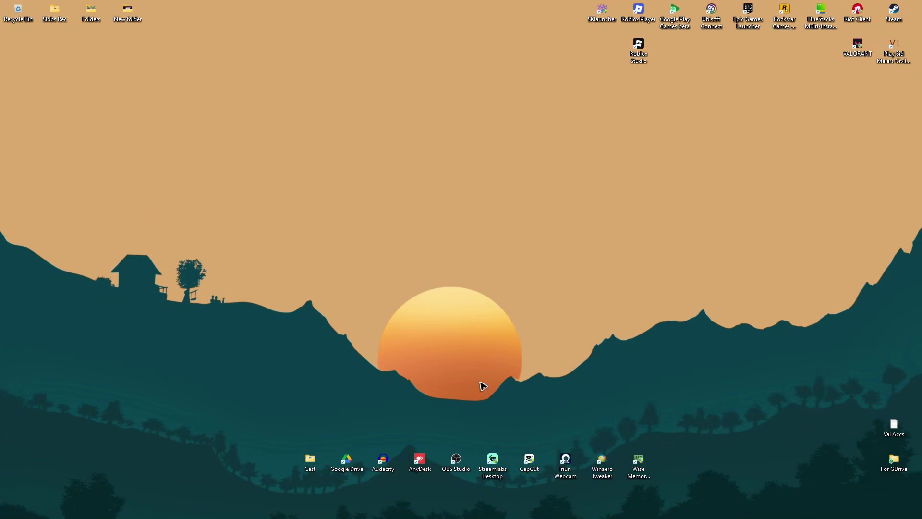
Look in File History settings for backups, then close them.
left_click(438, 515)
type("fil")
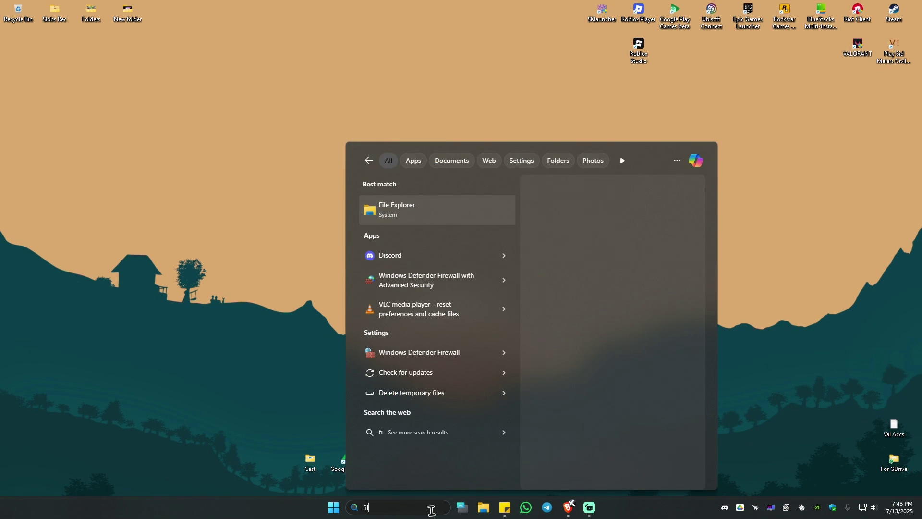
type("e history")
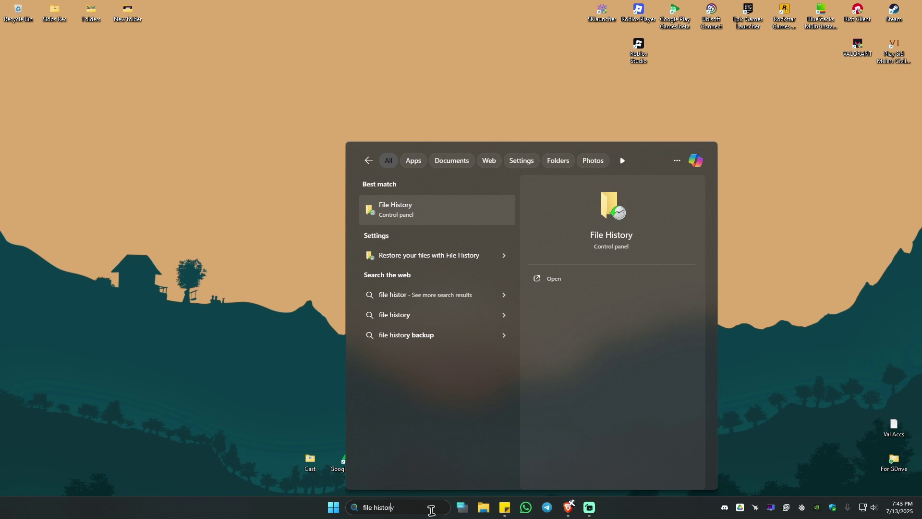
left_click(396, 211)
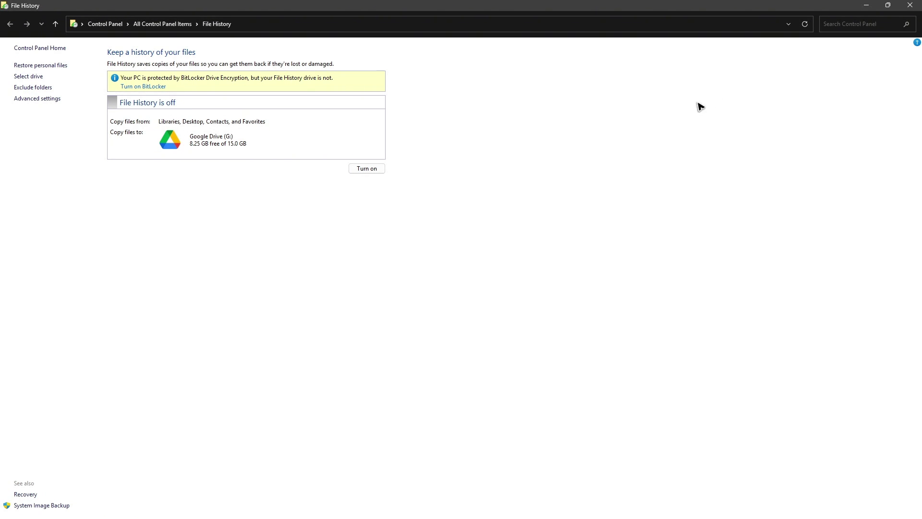
left_click(911, 4)
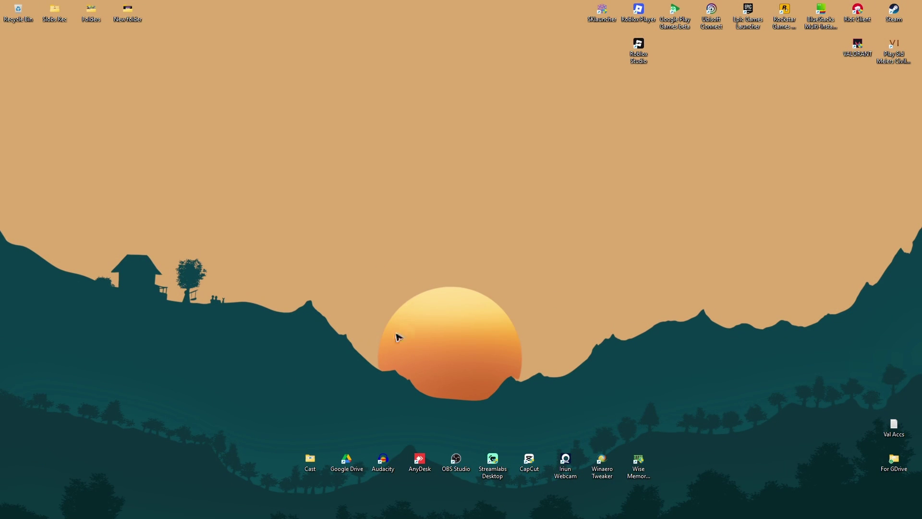
Launch Microsoft Store from the taskbar search.
mouse_move(452, 516)
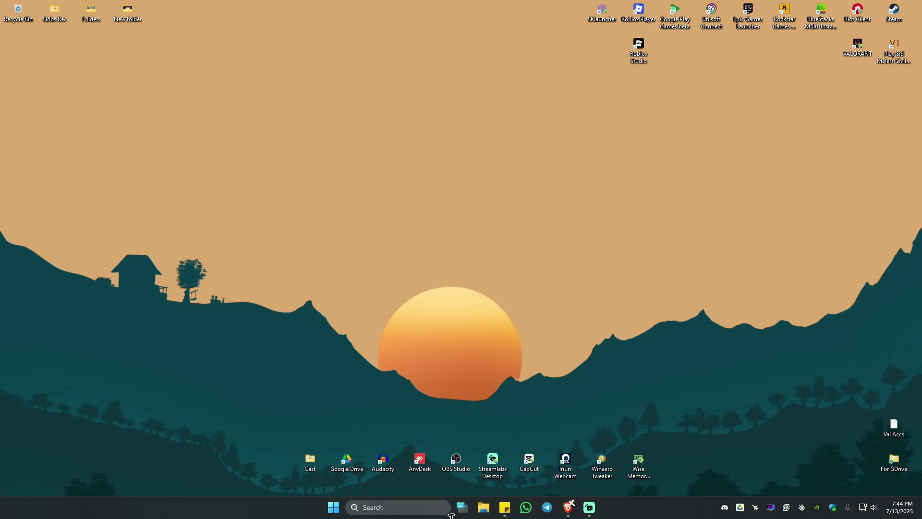
left_click(415, 509)
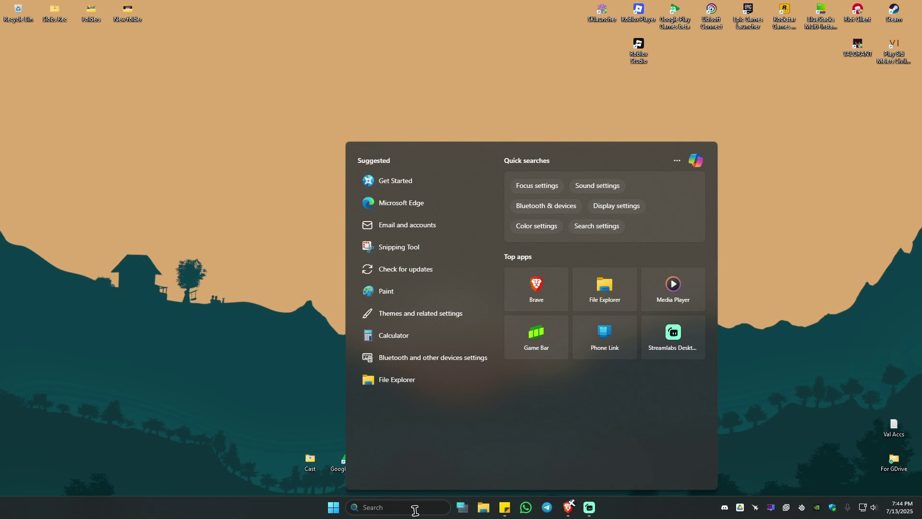
type("store")
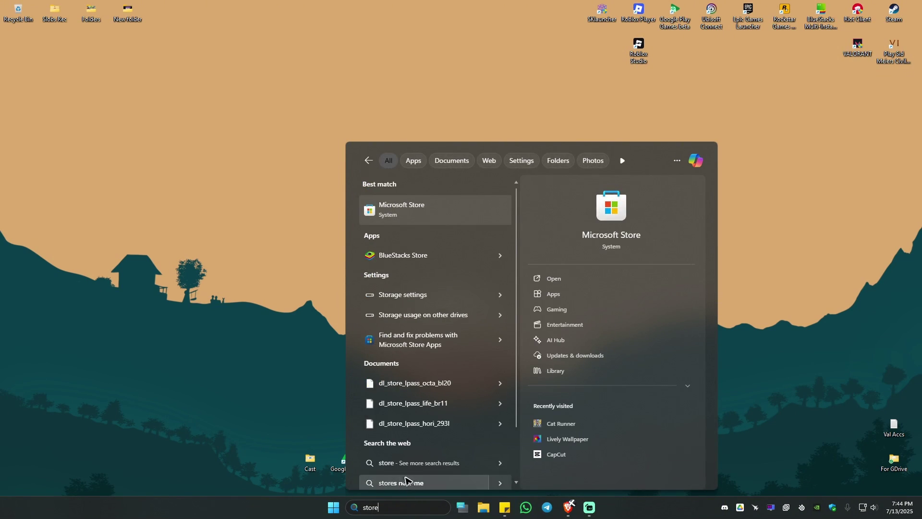
left_click(416, 210)
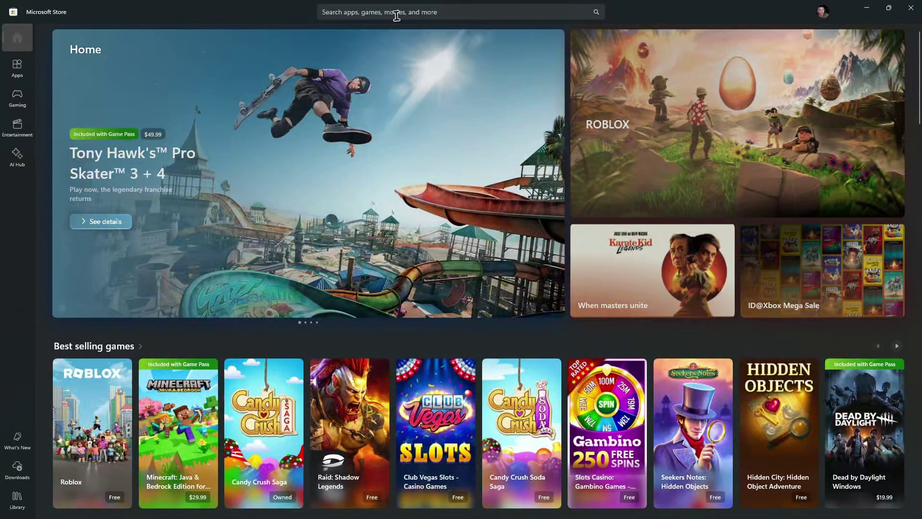
Search the Store for 'windows recovery' and install Windows File Recovery.
left_click(396, 13)
type("wind")
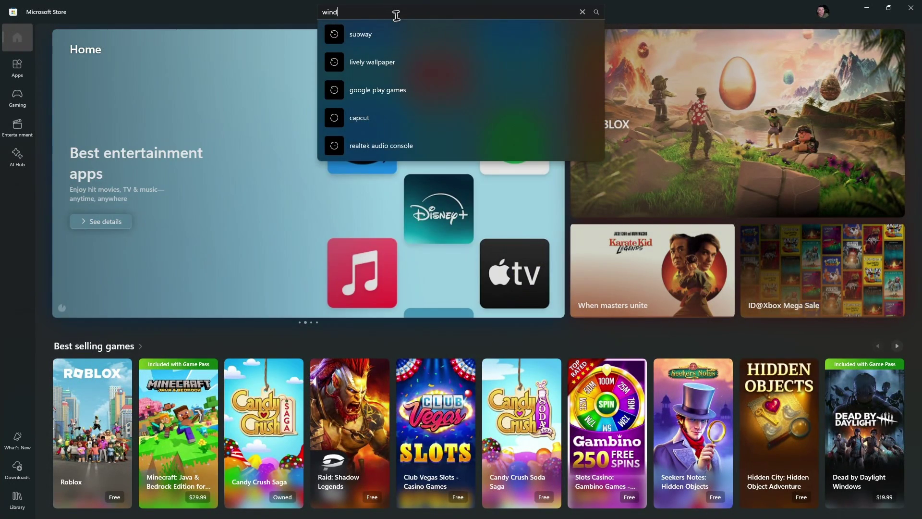
type("ows recovery")
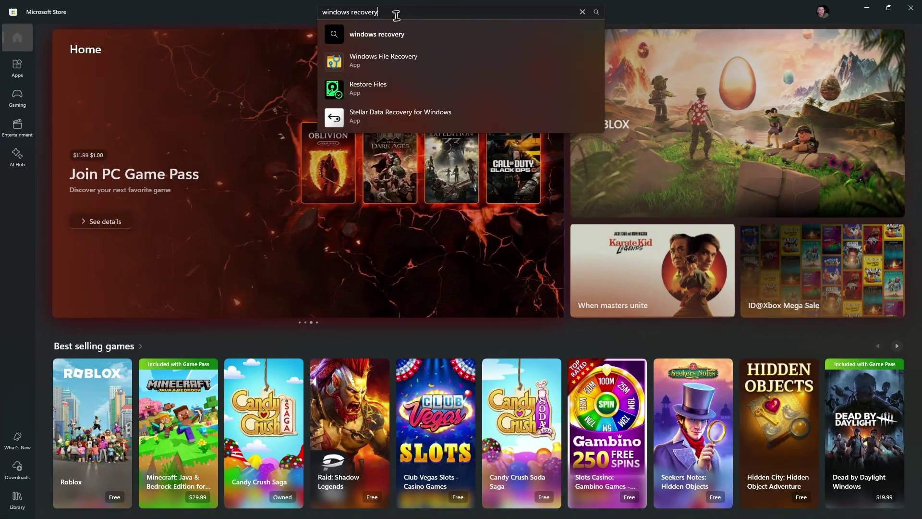
key("Return")
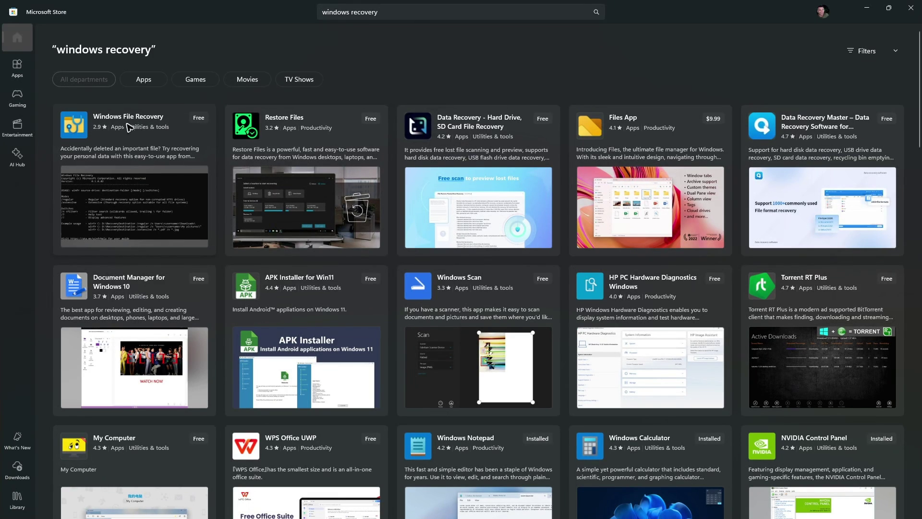
mouse_move(153, 138)
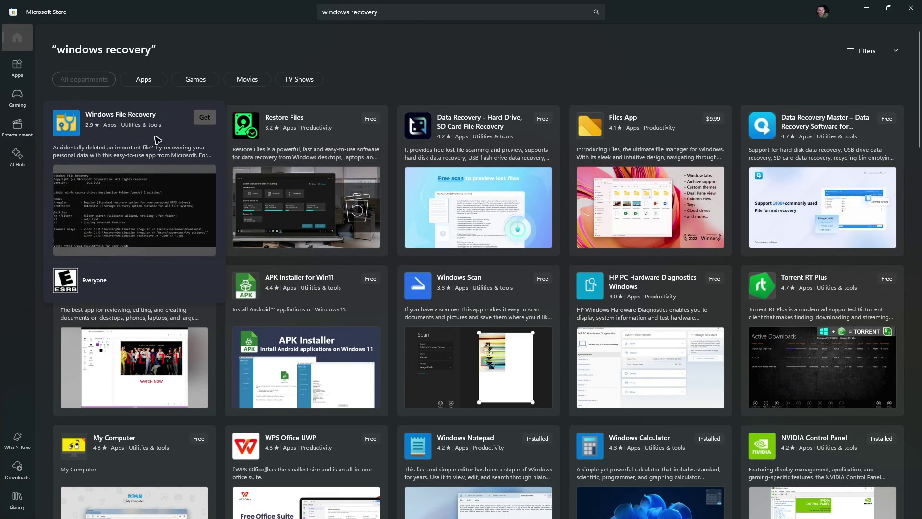
left_click(205, 118)
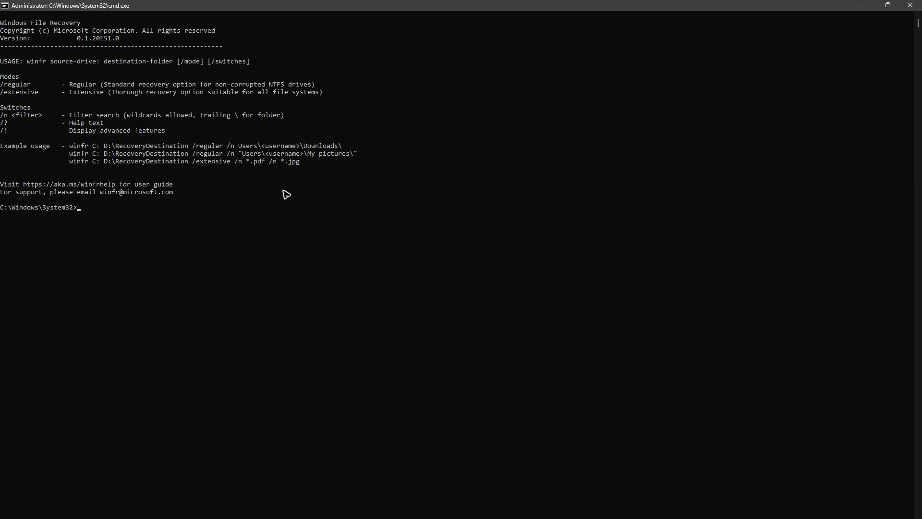
Restore the Command Prompt window, close the Store, then centre and maximize the console.
left_click(887, 6)
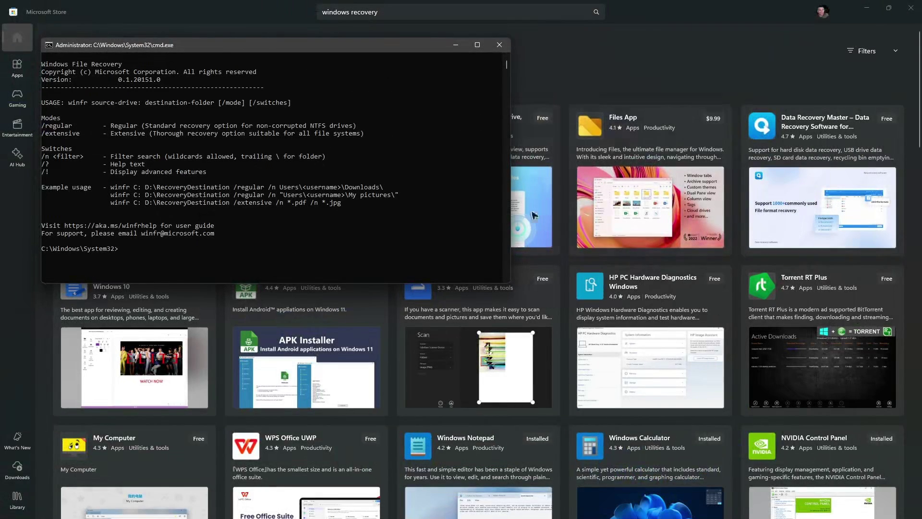
key("super+Home")
left_click_drag(393, 48, 563, 162)
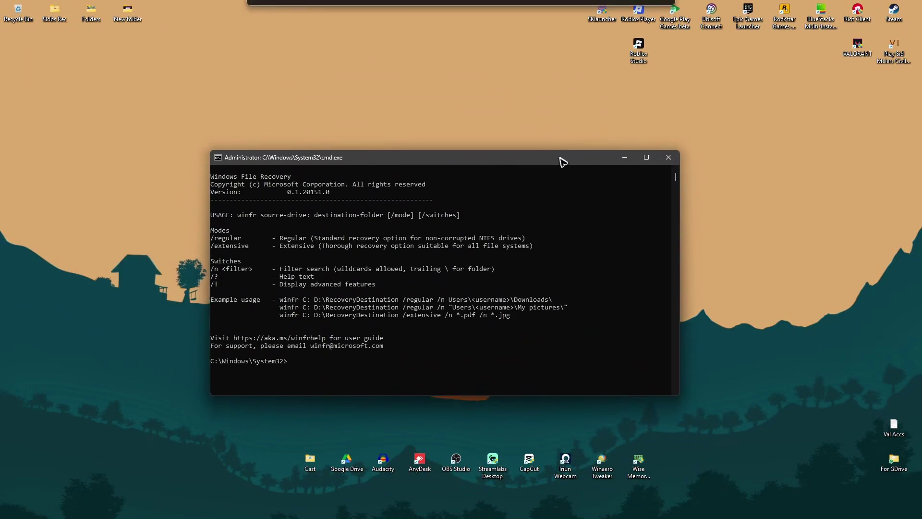
left_click(648, 159)
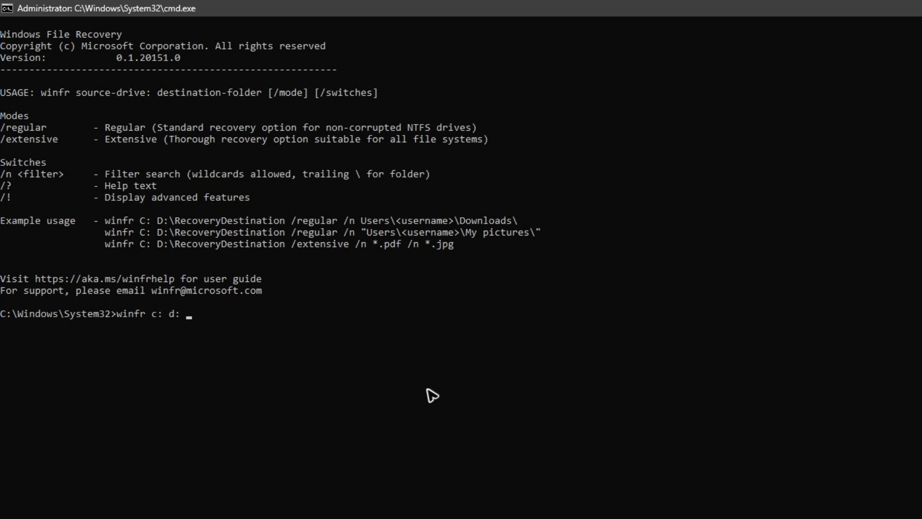
Check drive D: in File Explorer, then extend the command to 'winfr c: d: /regular /n'.
key("super+e")
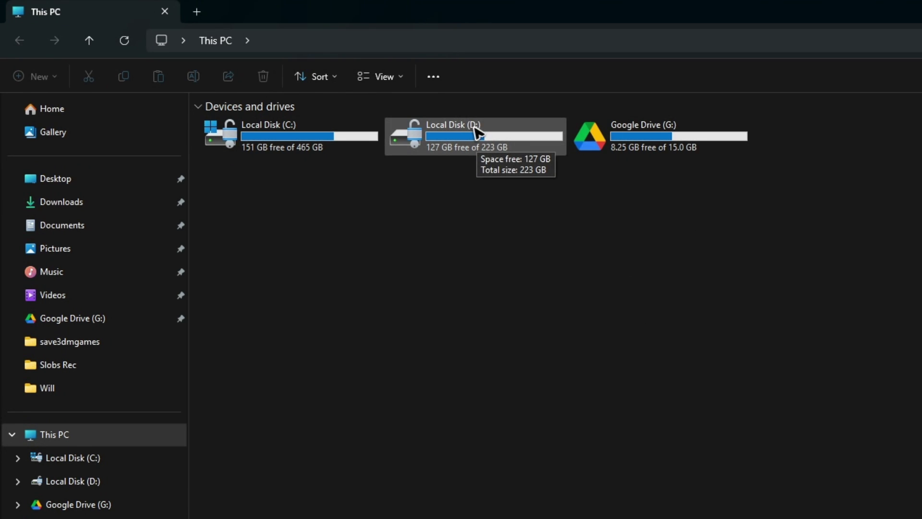
key("alt+Tab")
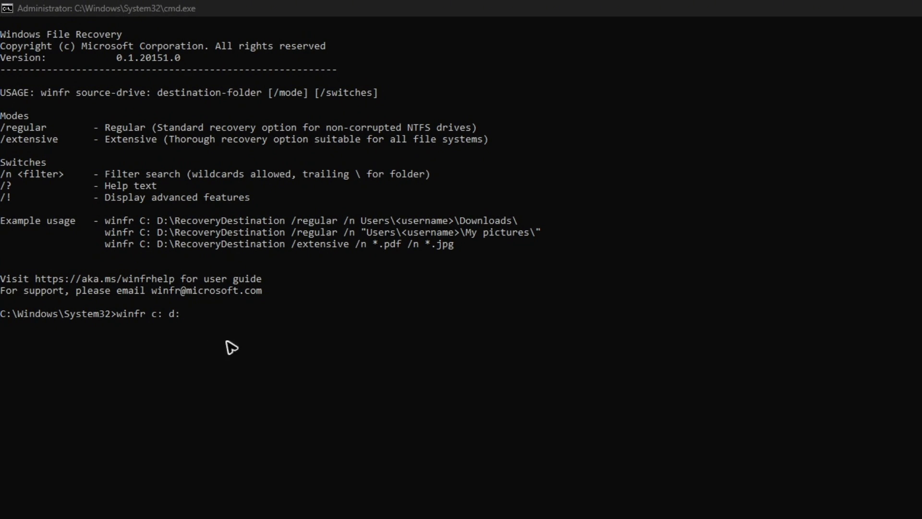
left_click(192, 320)
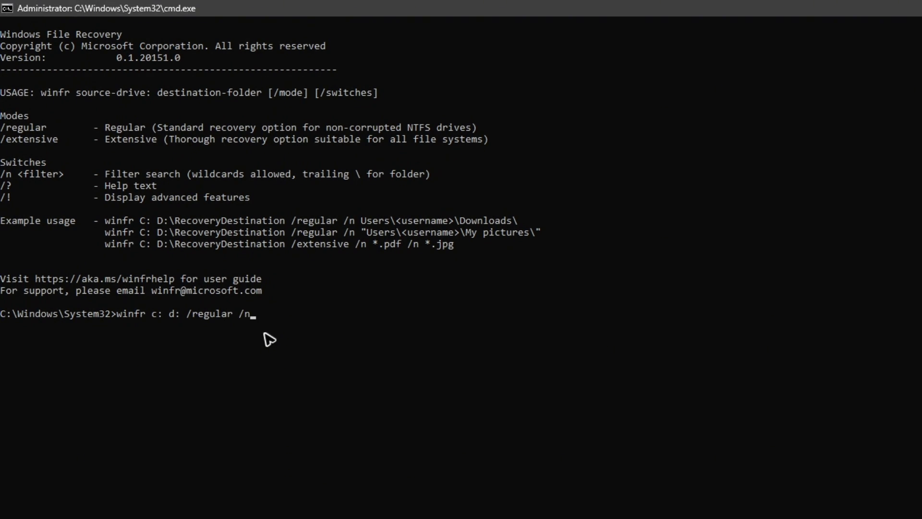
left_click(303, 312)
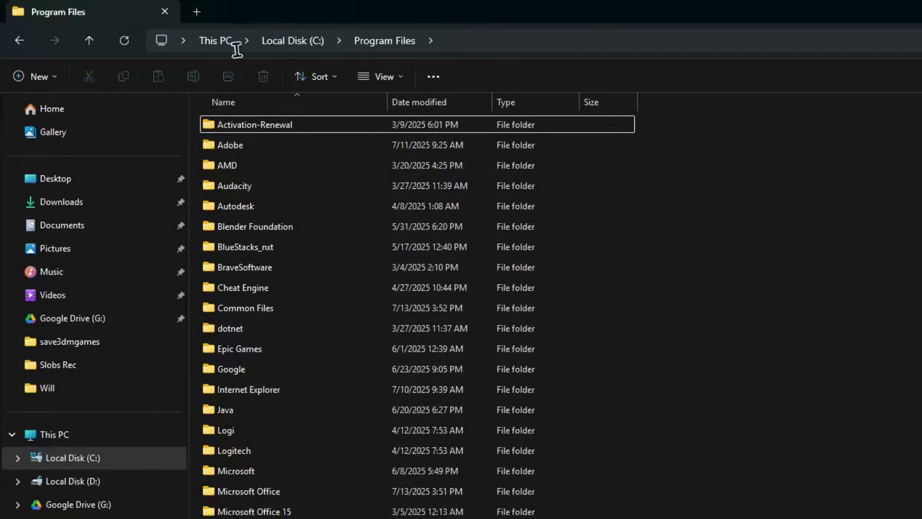
Navigate to C:\Users, the profile folder, OneDrive, then Desktop.
left_click(219, 42)
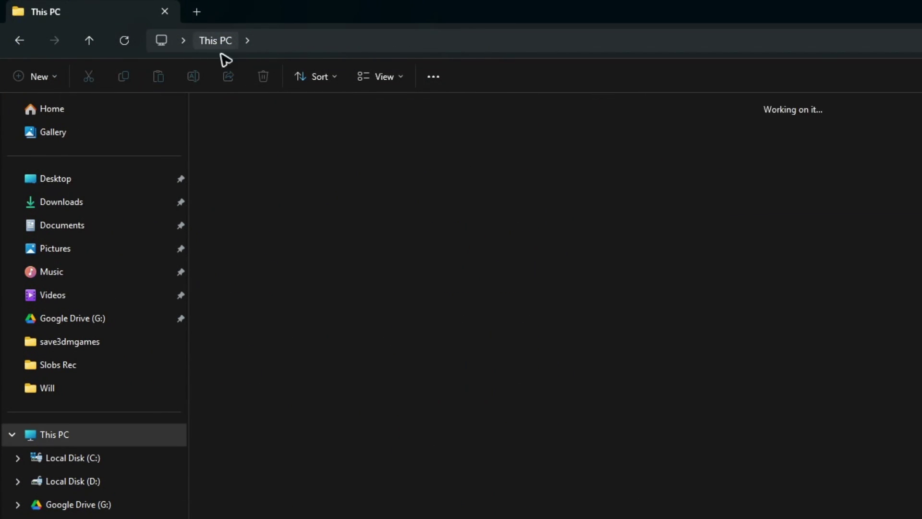
double_click(295, 140)
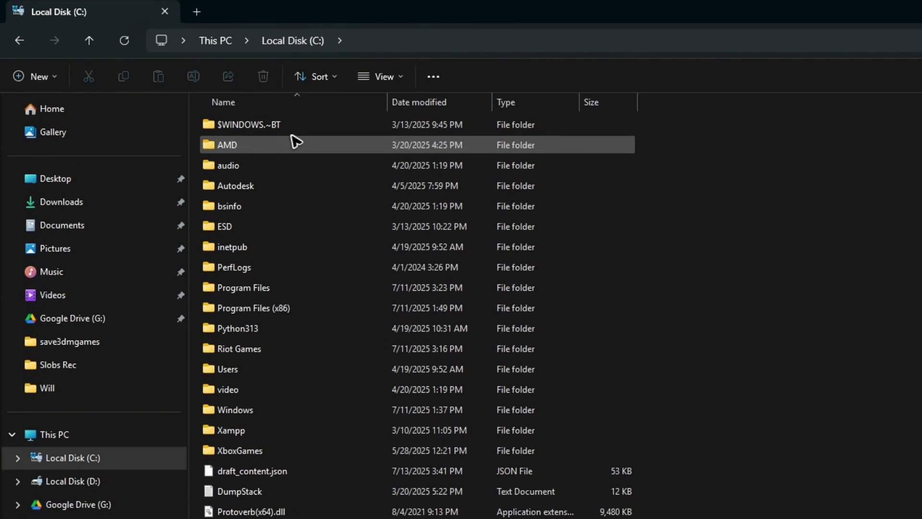
double_click(257, 373)
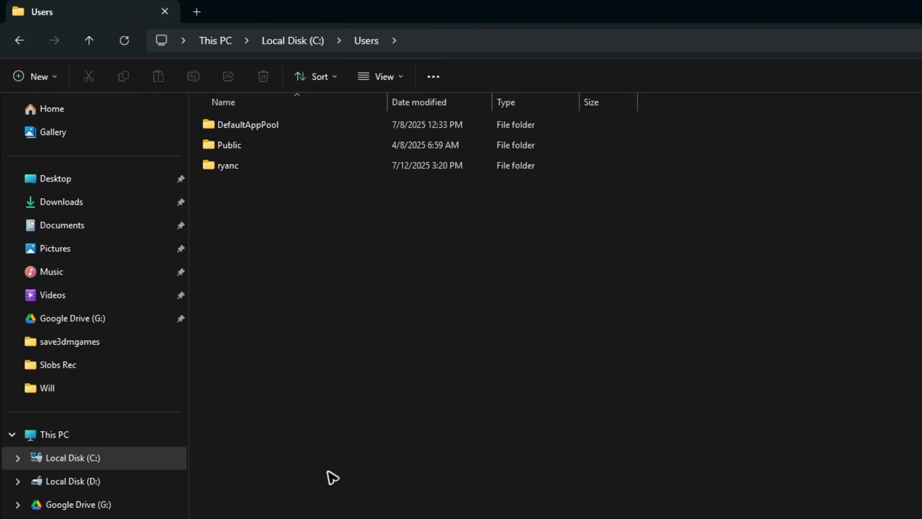
double_click(257, 172)
scroll(272, 255, "down", 1)
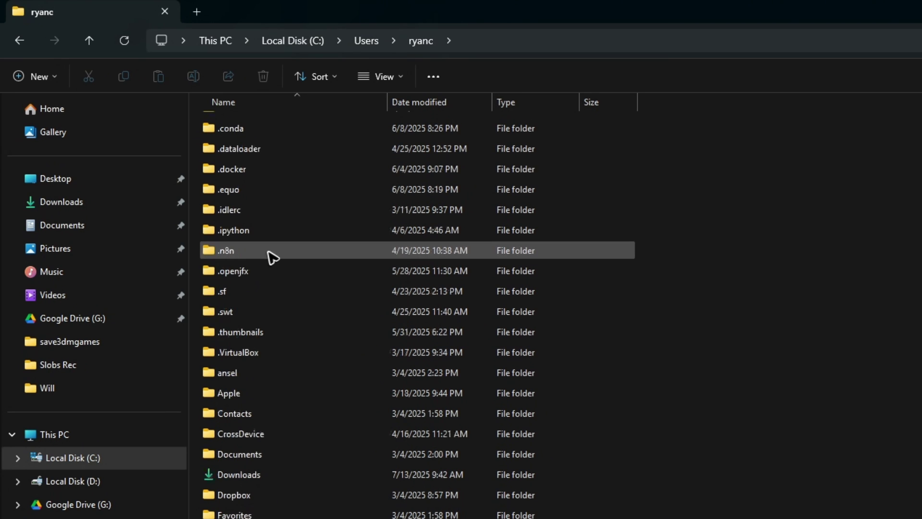
type("down")
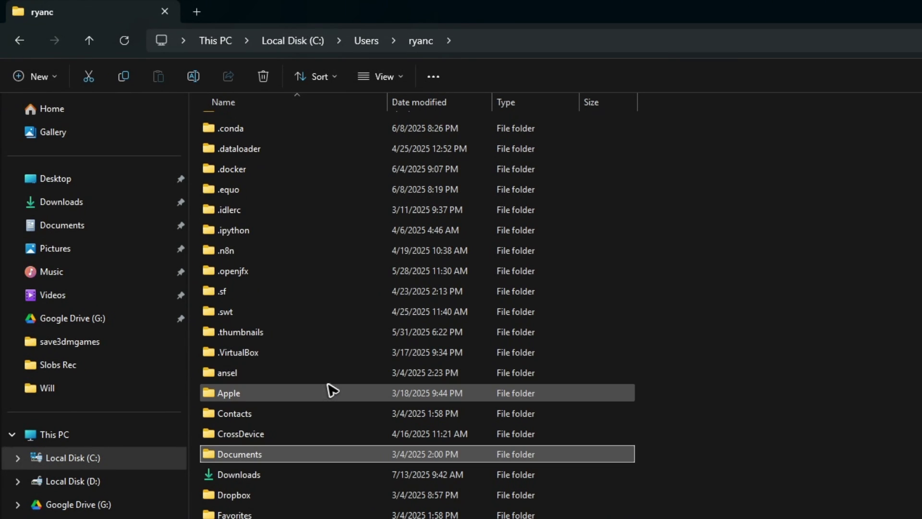
key("Up")
scroll(327, 396, "up", 1)
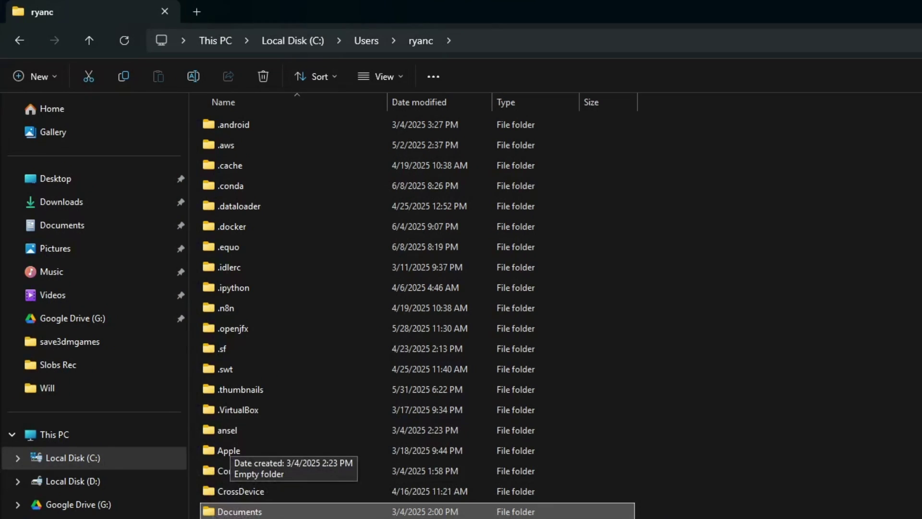
key("o")
key("Return")
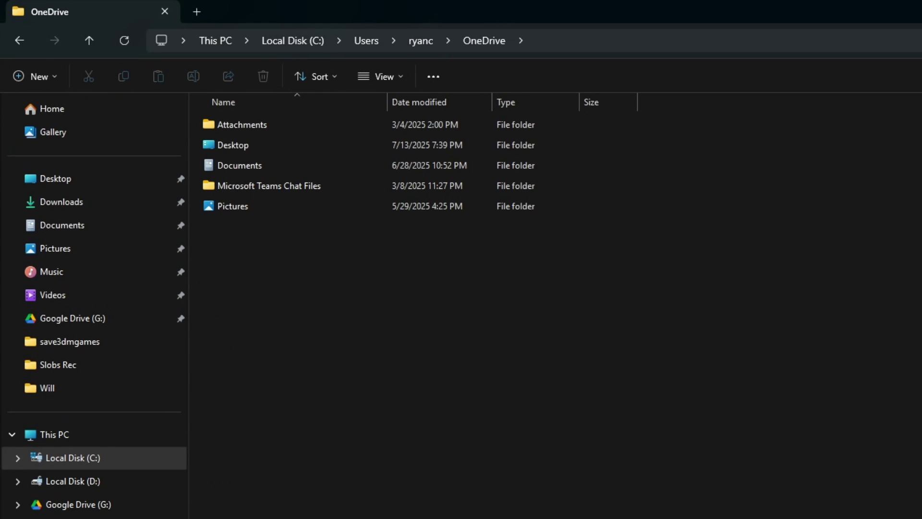
double_click(244, 146)
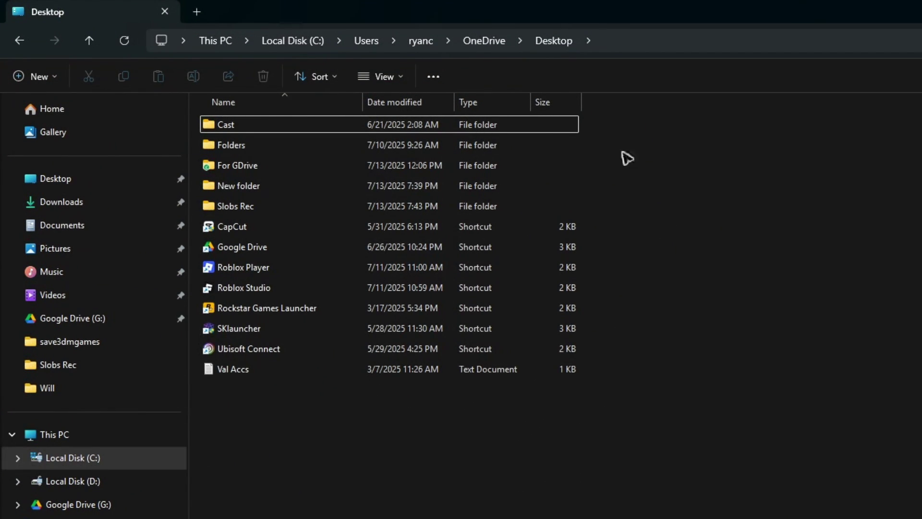
Select the full OneDrive Desktop folder path in the address bar.
left_click(641, 47)
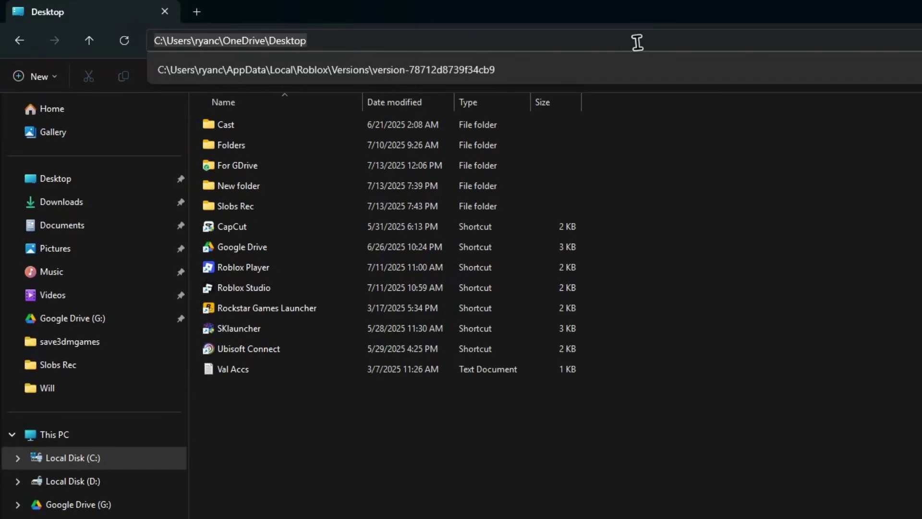
left_click_drag(334, 40, 164, 40)
key("ctrl+c")
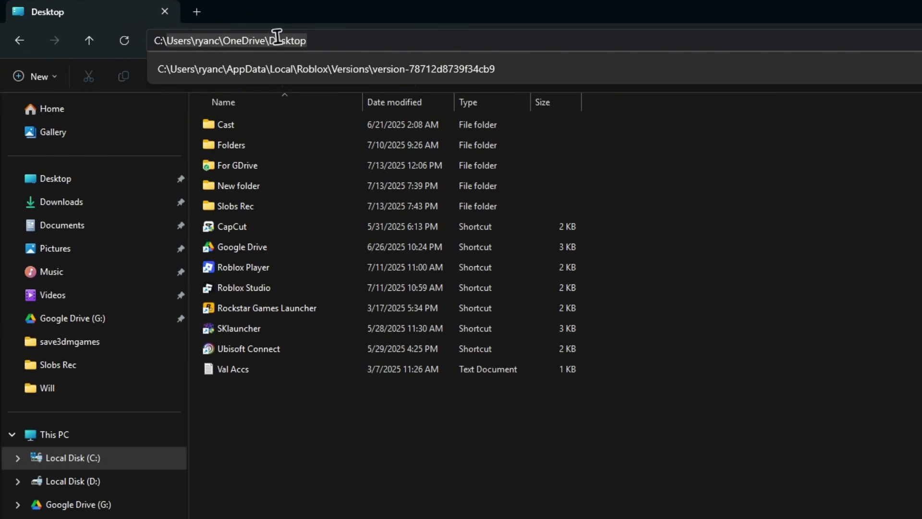
left_click(324, 40)
left_click_drag(307, 41, 165, 41)
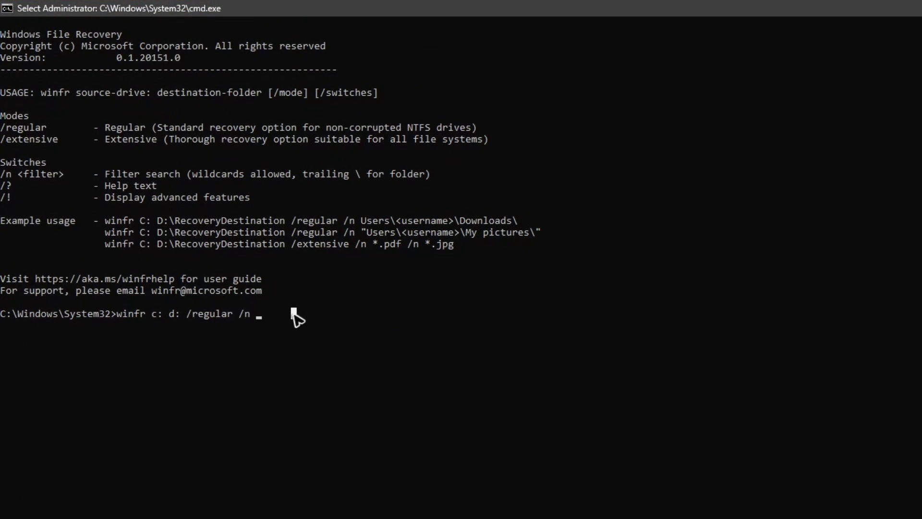
Paste the Desktop path with a trailing '\', add the /n *.pdf filter, and run winfr.
key("ctrl+v")
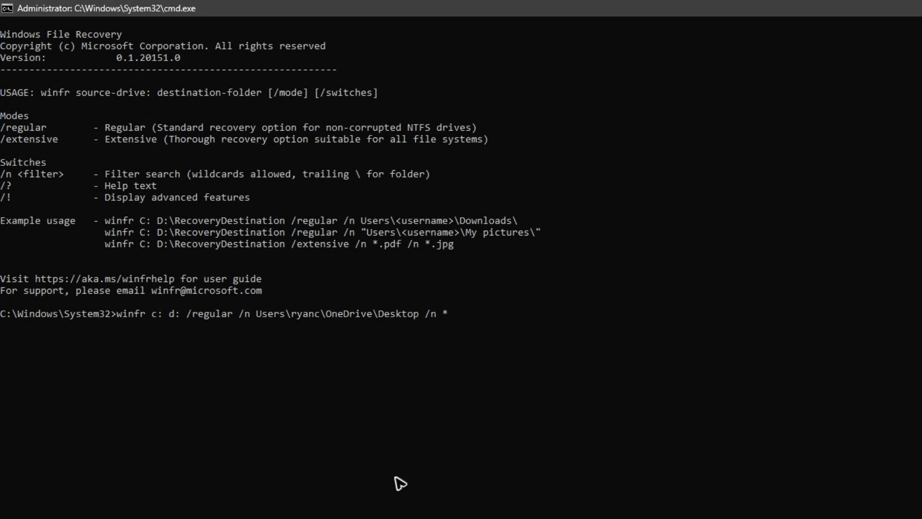
left_click(422, 315)
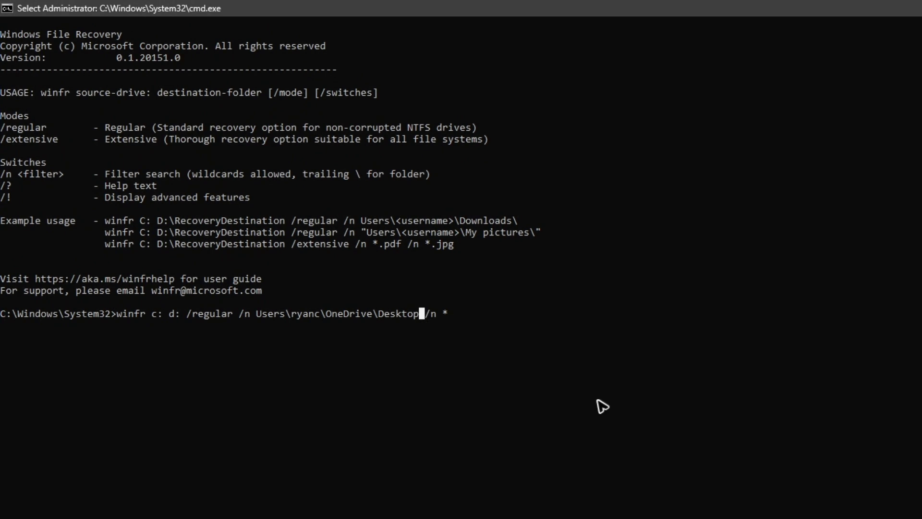
type("\\")
left_click(480, 314)
left_click(458, 314)
key("Escape")
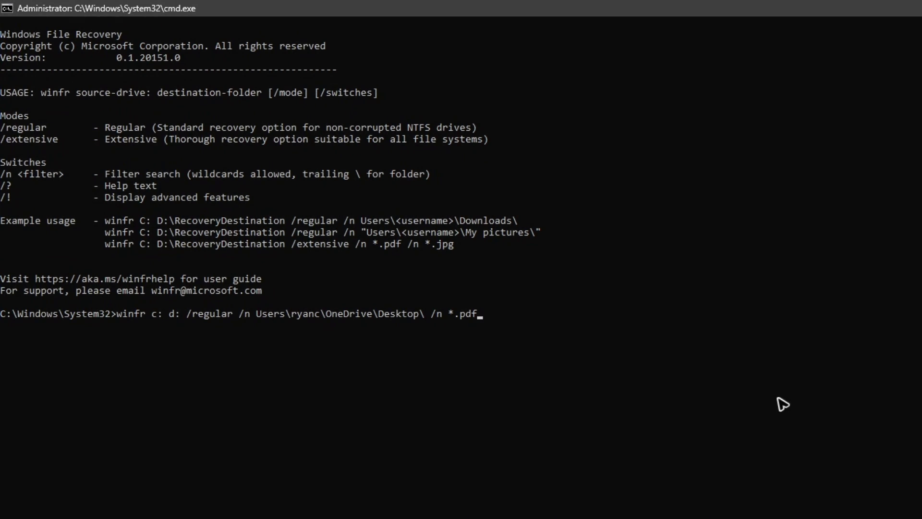
key("Return")
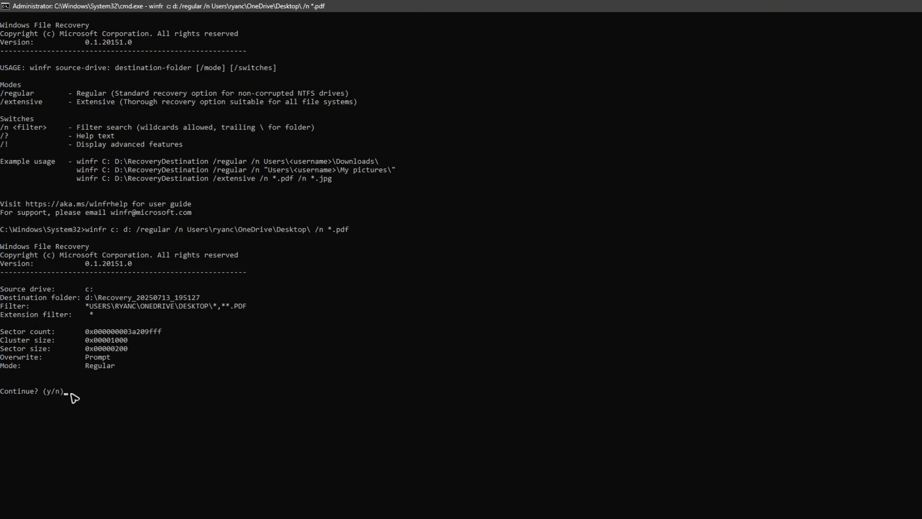
Answer y at the 'Continue? (y/n)' prompt to start the recovery.
key("y")
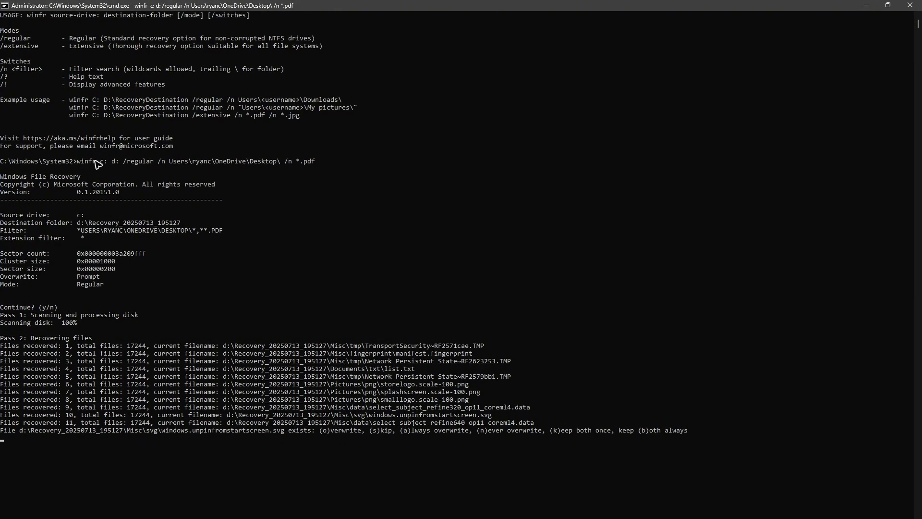
Minimize the console and open D:\Recovery_20250713_195127 in File Explorer.
left_click(887, 5)
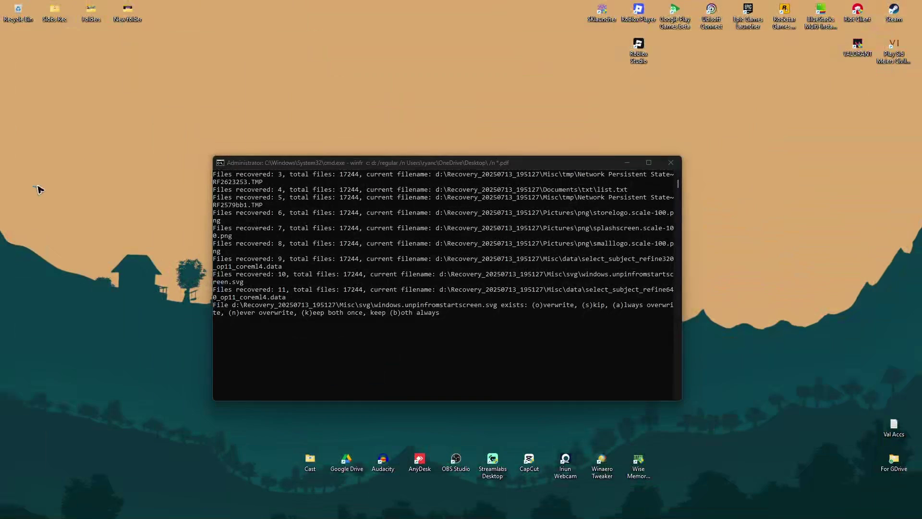
left_click(462, 508)
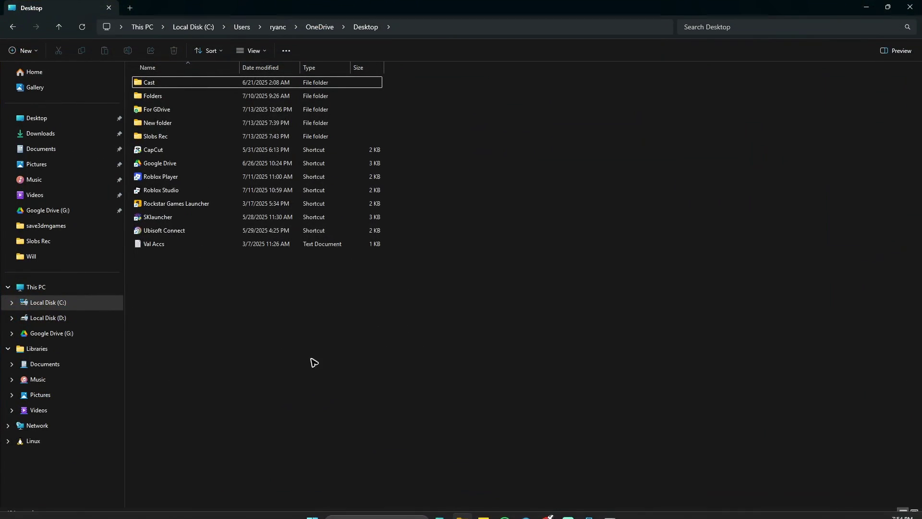
left_click(142, 27)
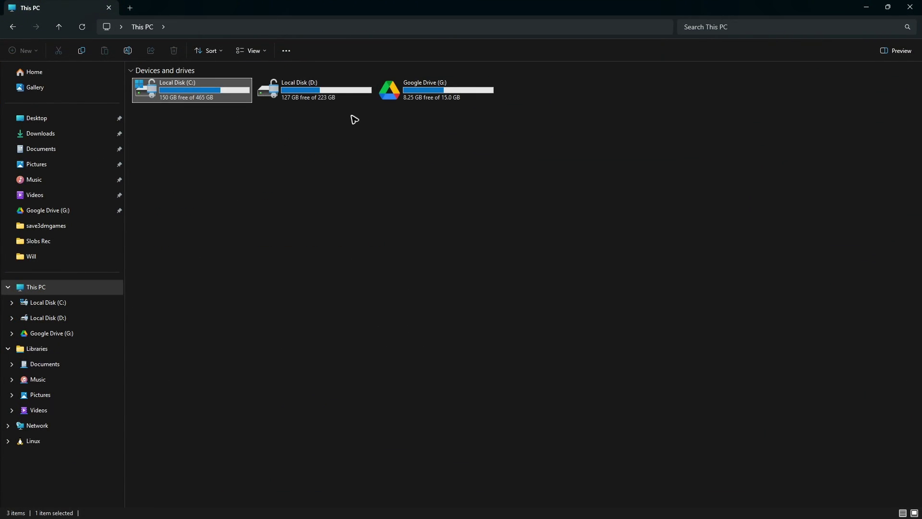
double_click(325, 94)
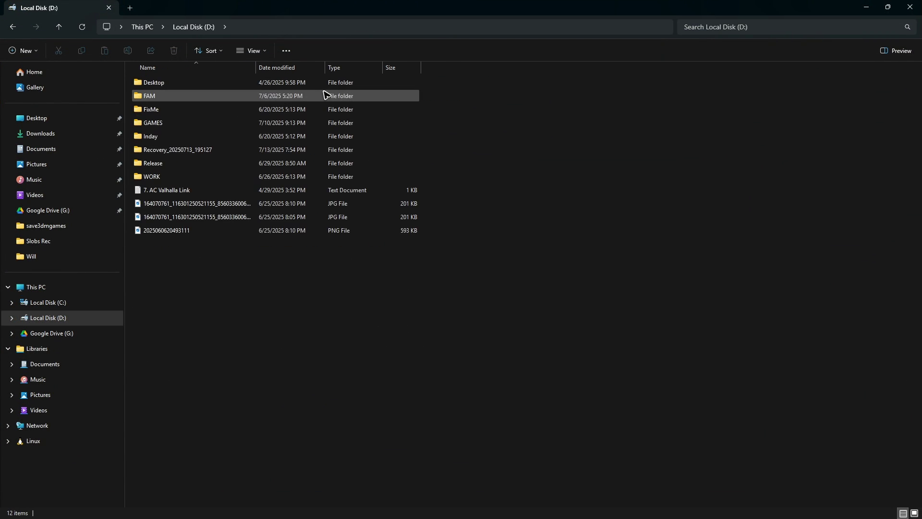
double_click(175, 149)
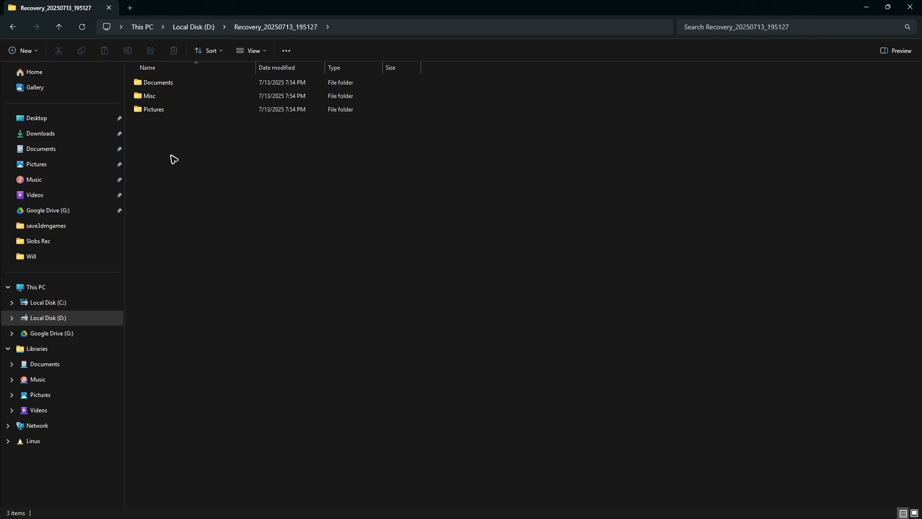
Browse the recovered Pictures (png) and Misc folders.
double_click(171, 110)
double_click(166, 82)
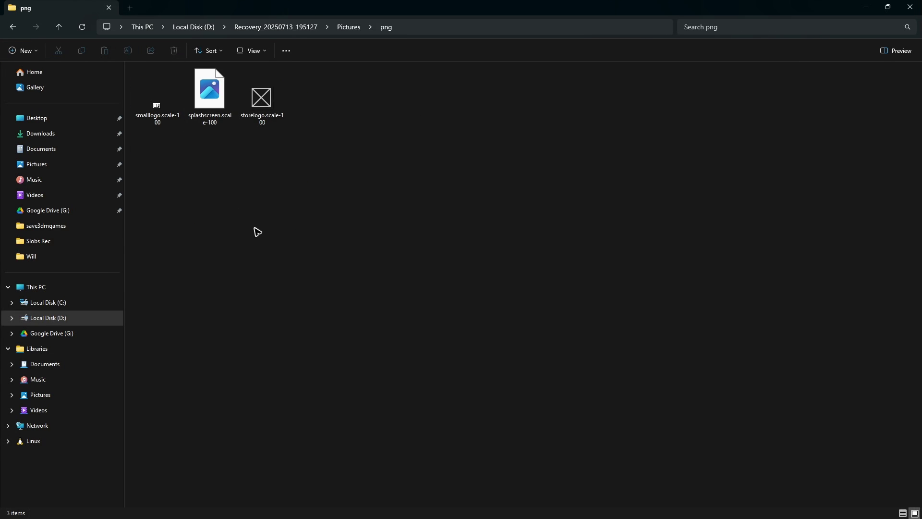
key("alt+Left")
key("alt+Left")
double_click(162, 95)
Inspect the Documents txt, Misc fingerprint and tmp folders, then close Explorer.
key("alt+Left")
left_click(164, 83)
double_click(163, 84)
double_click(167, 83)
key("alt+Left")
key("alt+Left")
double_click(167, 95)
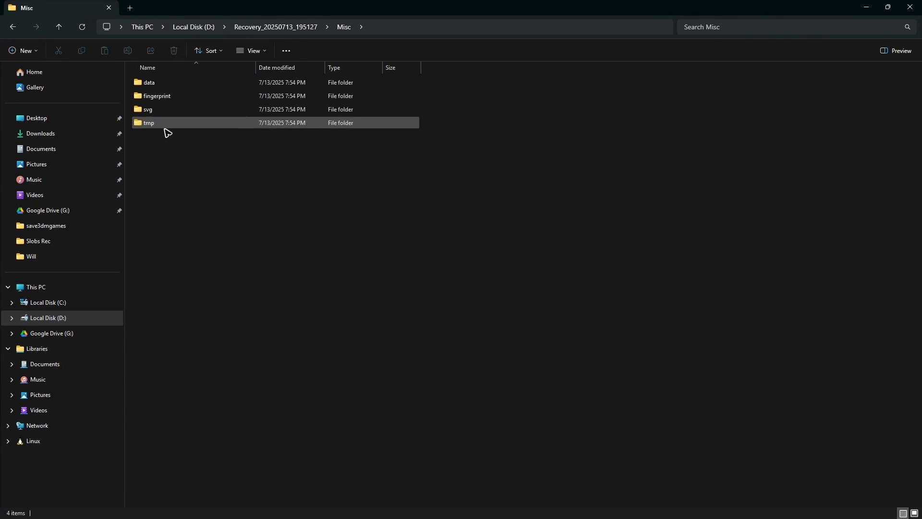
double_click(171, 96)
key("alt+Left")
double_click(165, 111)
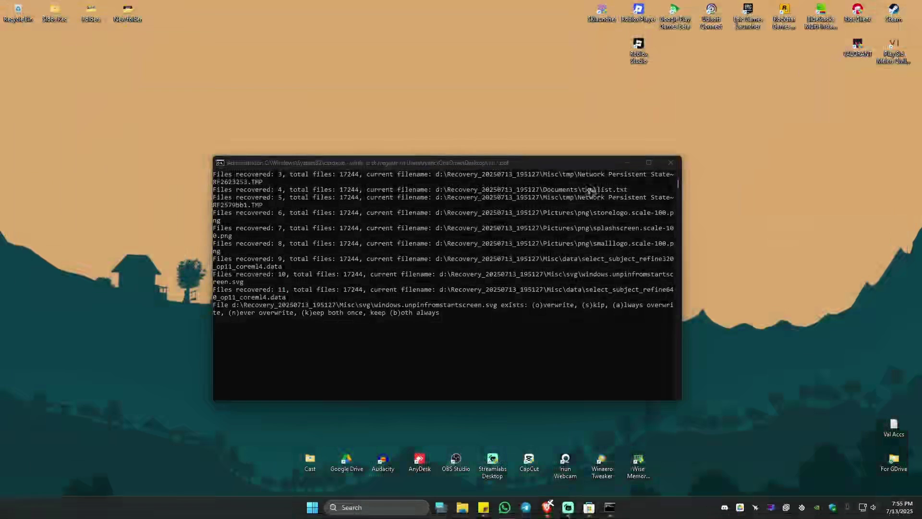
left_click(910, 6)
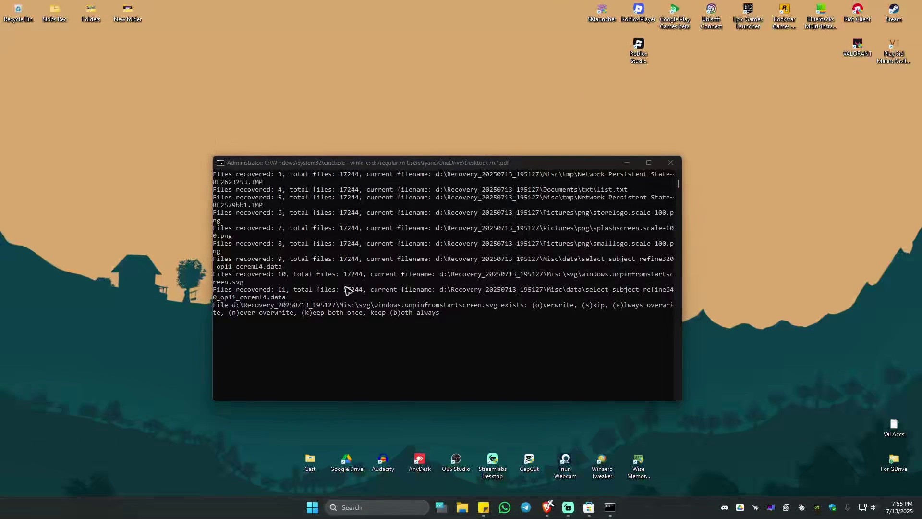
Close the Command Prompt window and launch the Brave browser from the desktop.
left_click(664, 165)
right_click(430, 190)
left_click(461, 246)
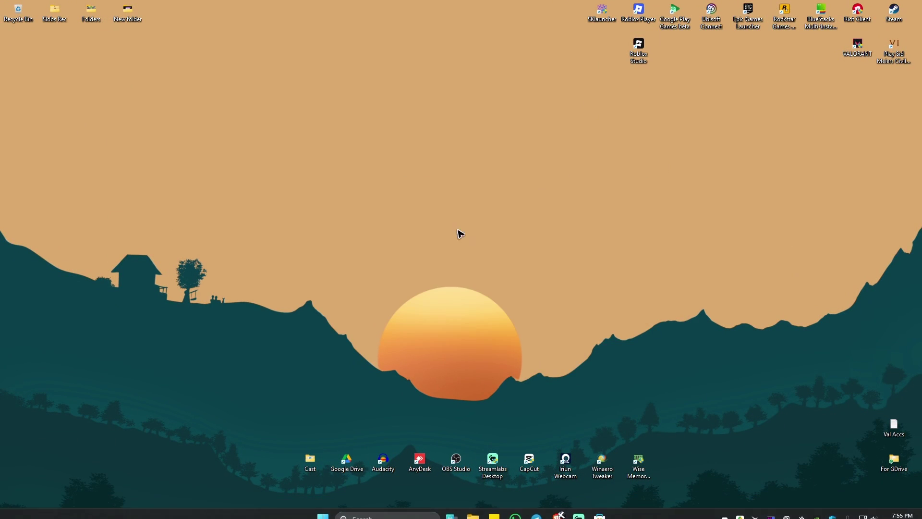
mouse_move(514, 518)
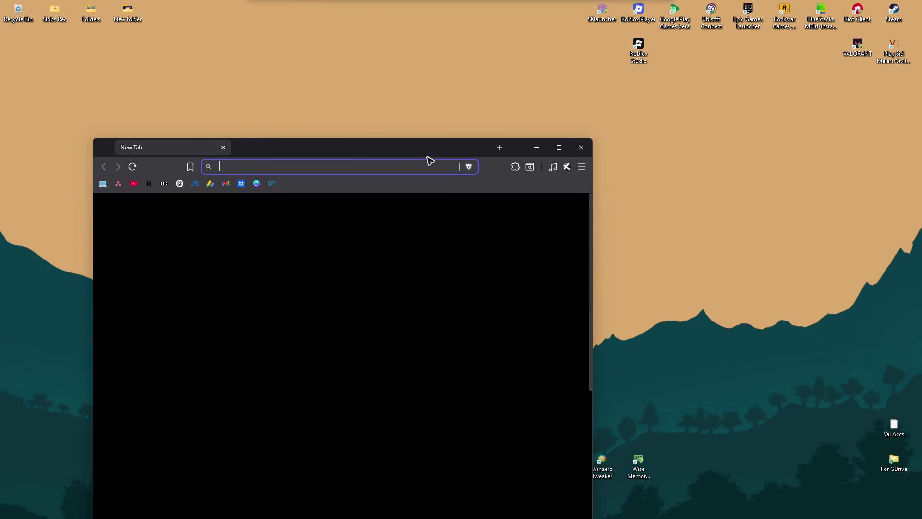
double_click(428, 155)
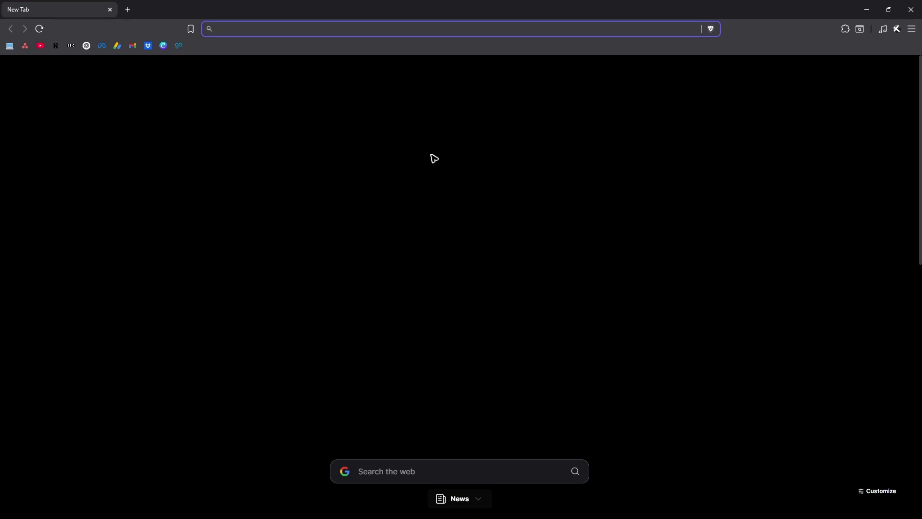
Search 'recuva', open its ccleaner.com page, and click through Free Download to Download.
type("recuva")
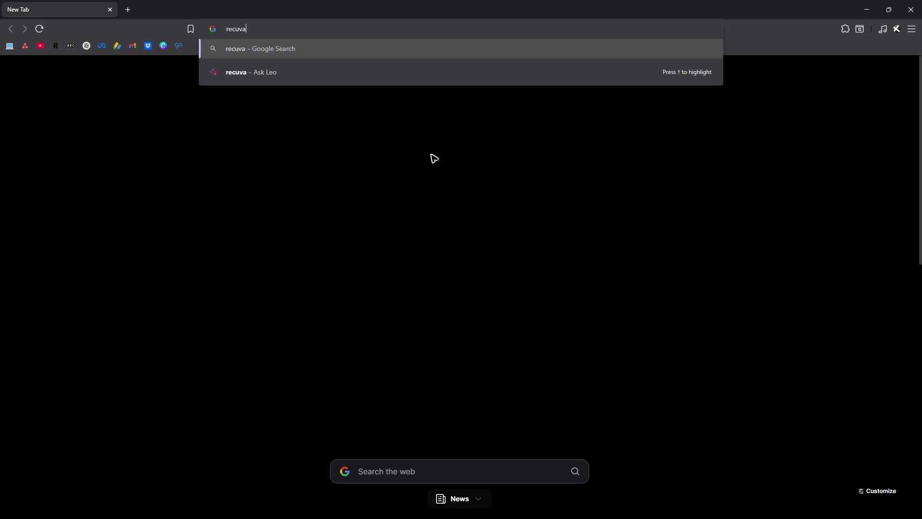
key("Return")
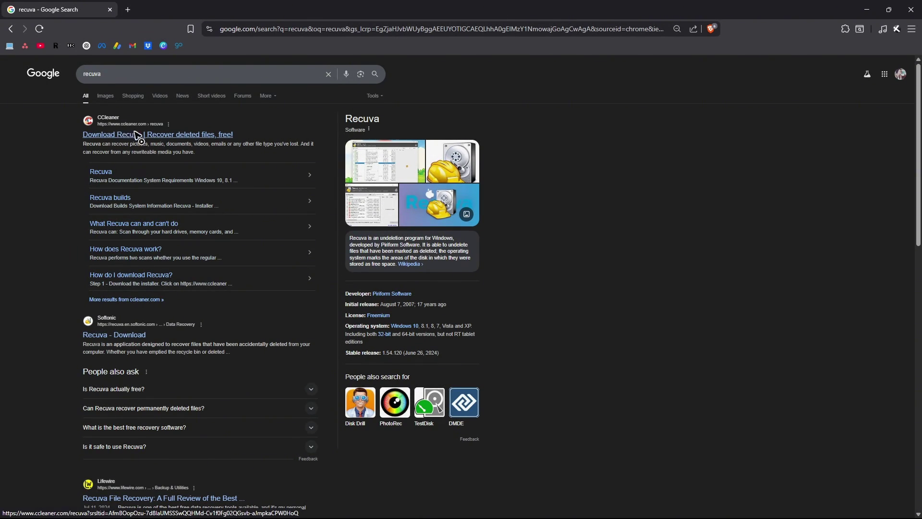
left_click(120, 135)
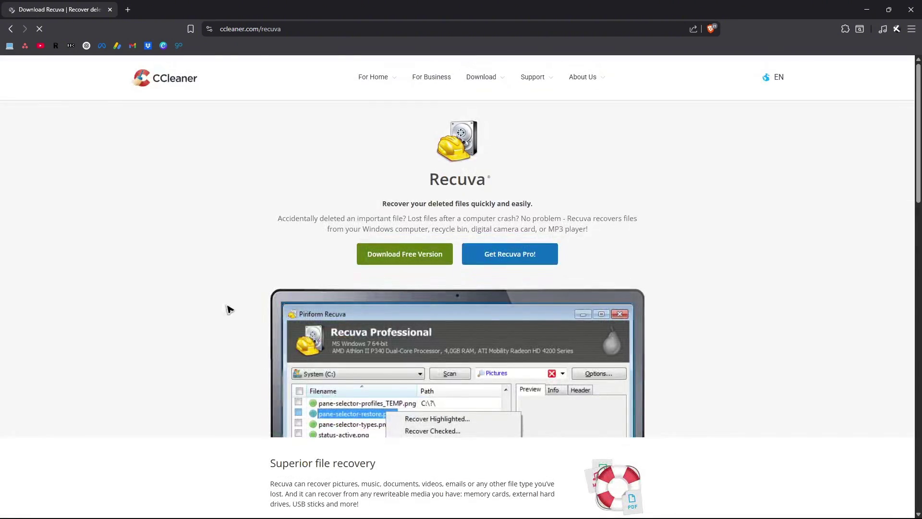
left_click(402, 254)
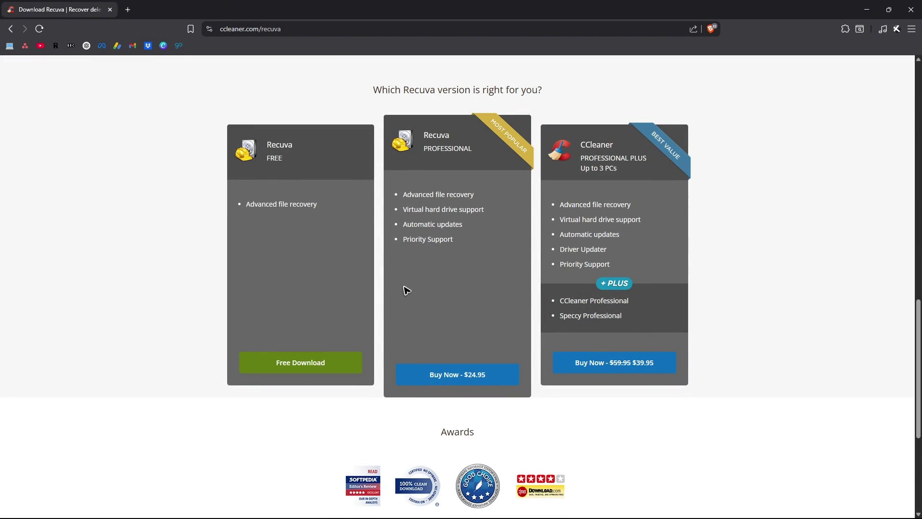
left_click(313, 367)
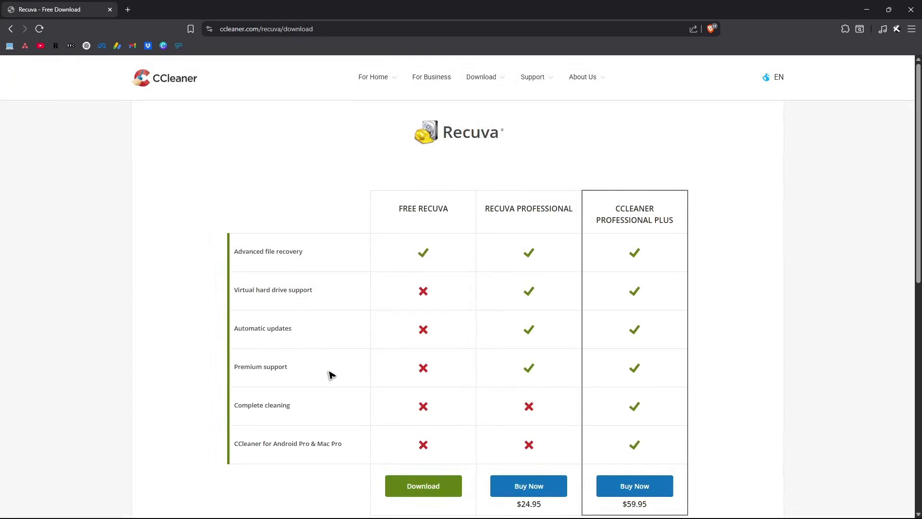
left_click(425, 487)
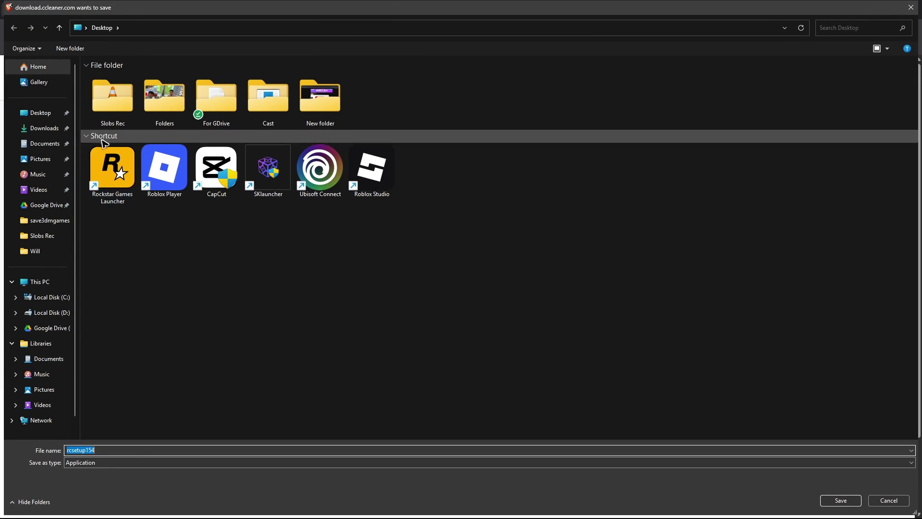
Save the Recuva installer rcsetup154 to the Desktop.
left_click(43, 115)
left_click(841, 500)
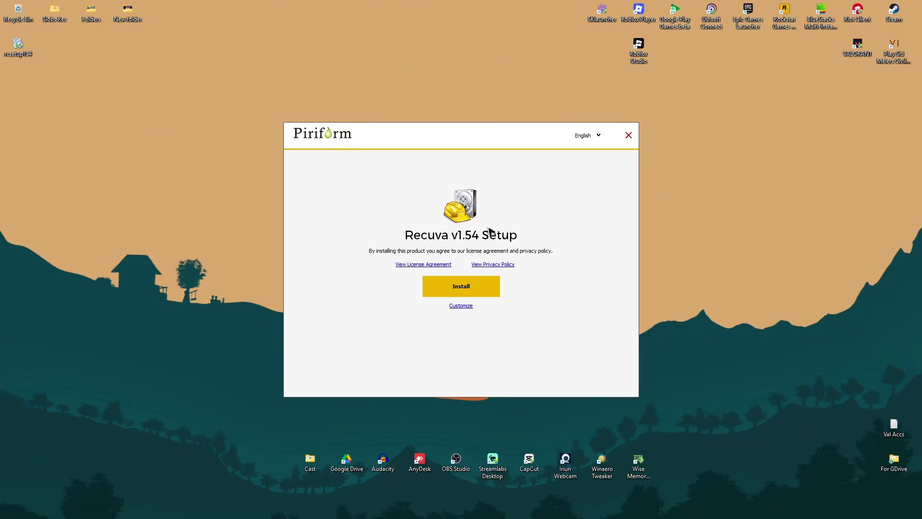
Install Recuva v1.54 and launch it from the Setup Completed screen.
left_click(465, 289)
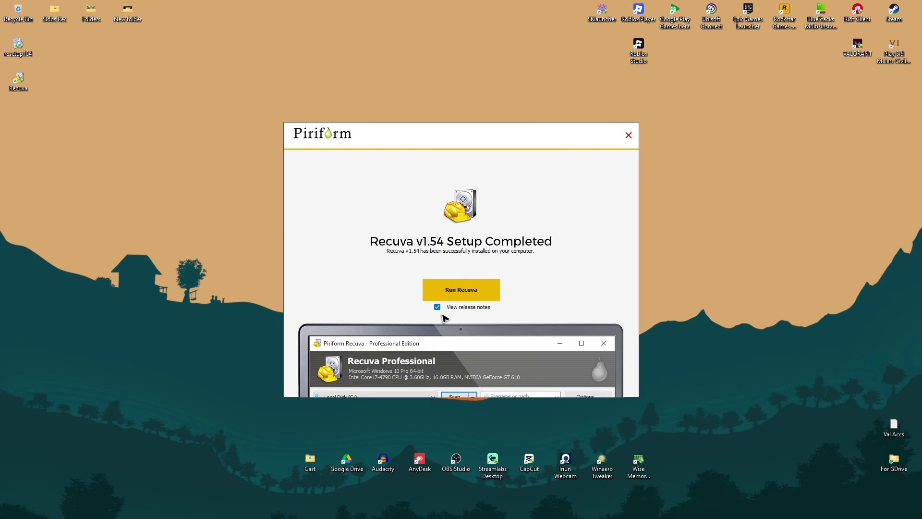
left_click(474, 290)
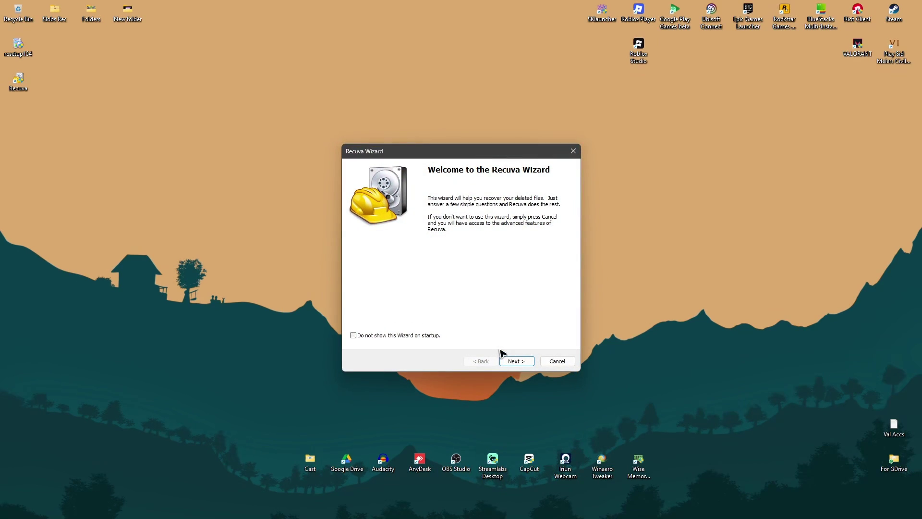
Set the Recuva Wizard to recover Documents only and advance to the File location page.
left_click(517, 363)
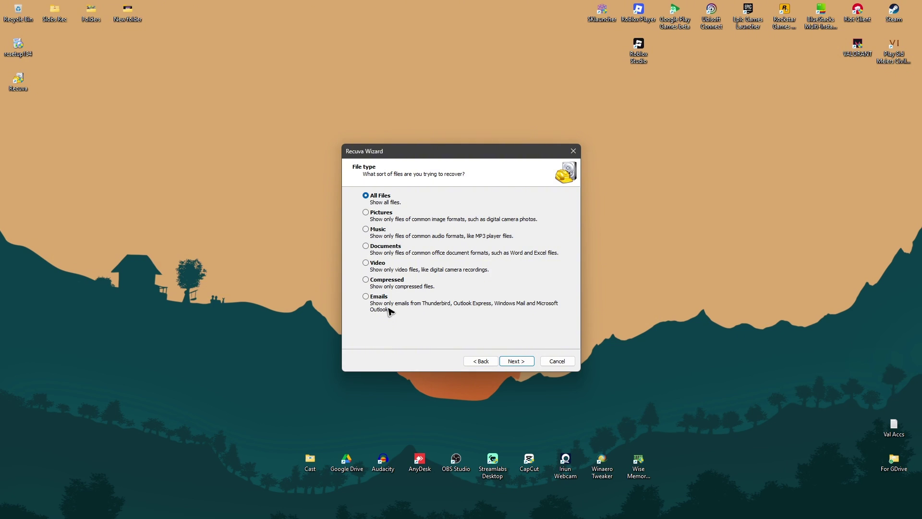
left_click(386, 247)
left_click(521, 361)
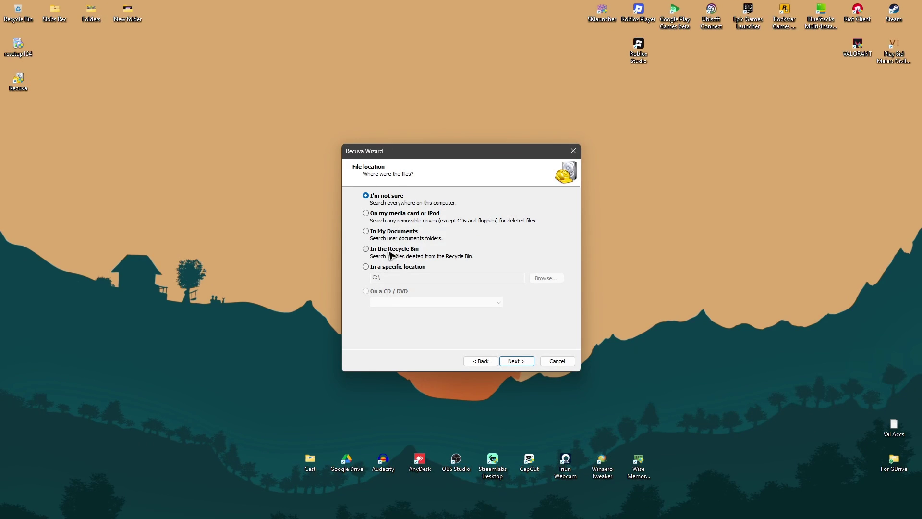
Choose 'In a specific location' and browse into Users and the user's profile folder.
left_click(371, 268)
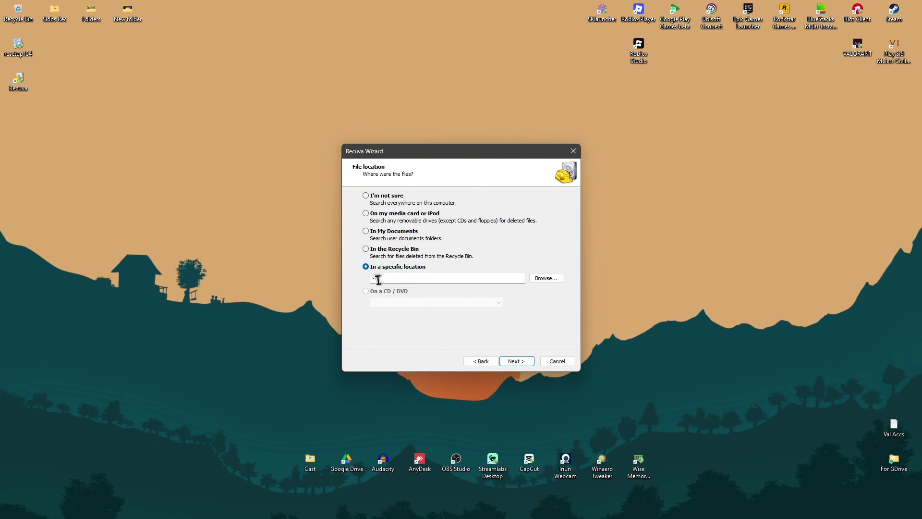
left_click(535, 278)
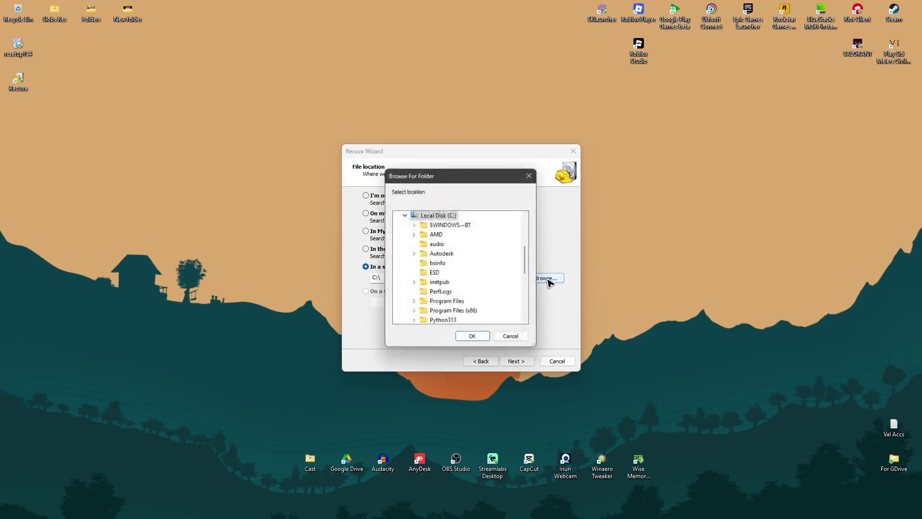
left_click_drag(526, 262, 524, 287)
double_click(436, 254)
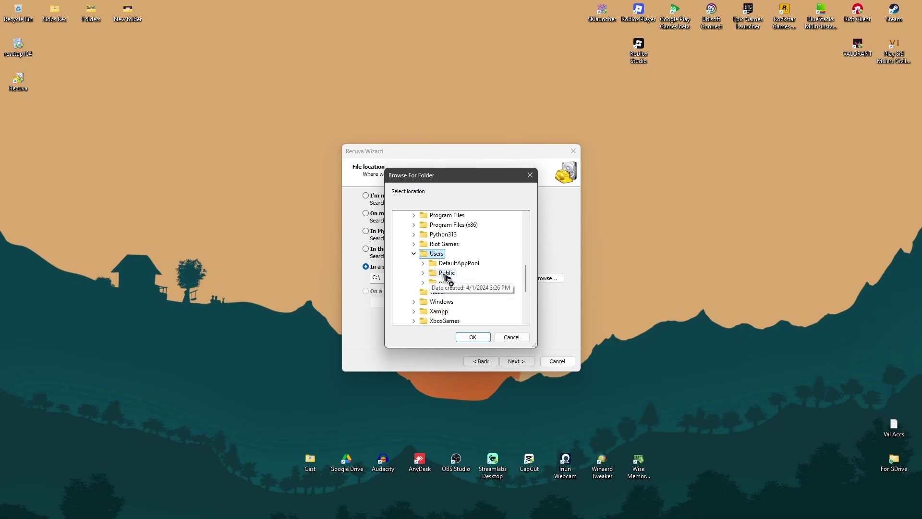
left_click(425, 283)
Select OneDrive > Desktop as the search location and advance to the final wizard page.
left_click_drag(527, 272, 527, 288)
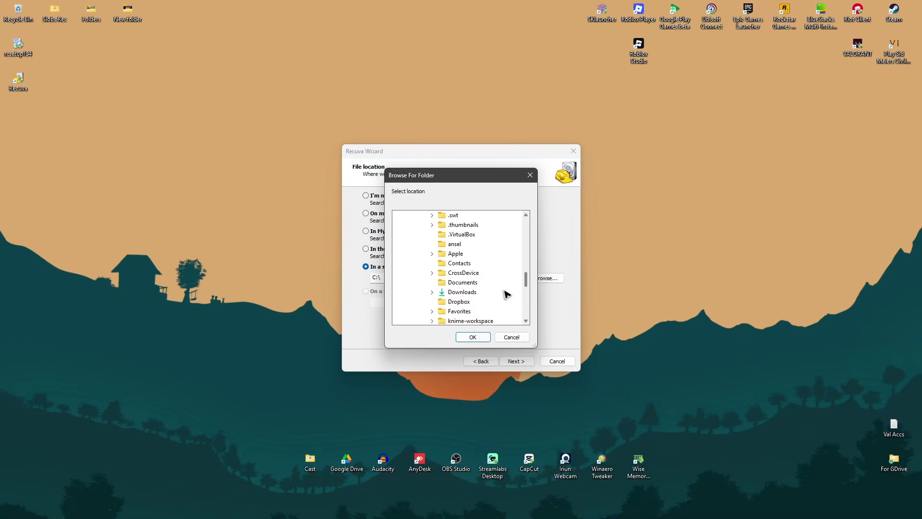
scroll(527, 283, "down", 3)
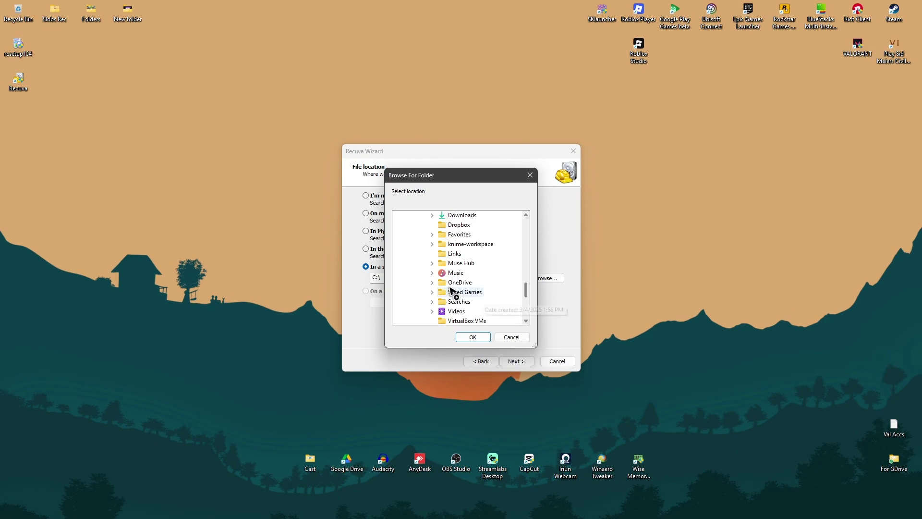
left_click(432, 282)
mouse_move(528, 289)
left_mouse_down()
mouse_move(526, 274)
mouse_move(528, 289)
left_mouse_up()
scroll(529, 290, "down", 1)
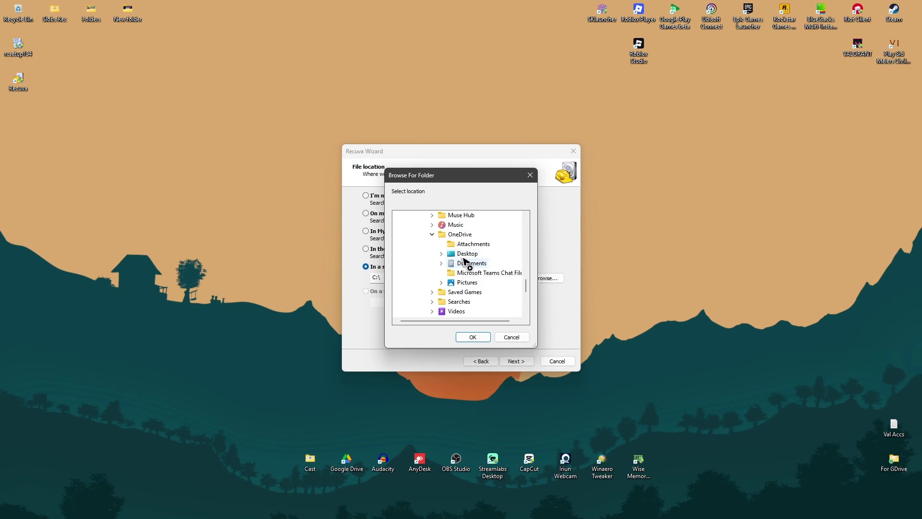
double_click(466, 254)
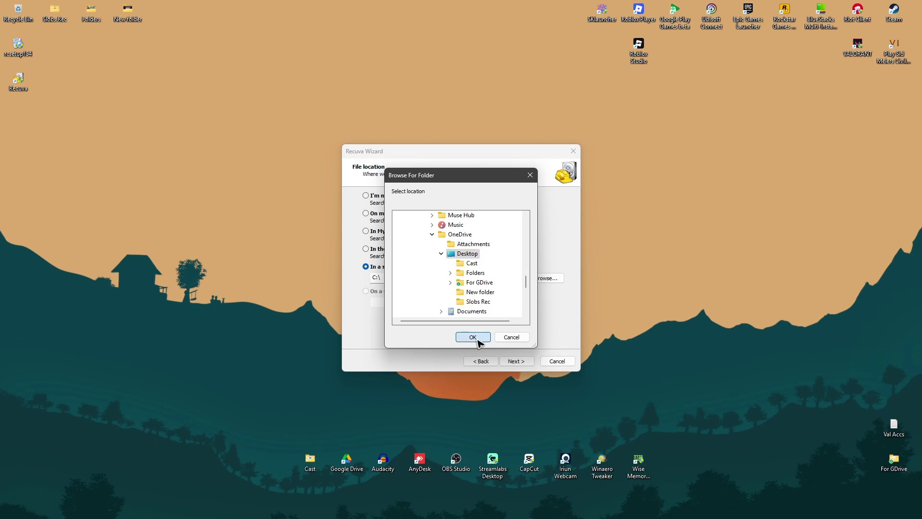
left_click(478, 341)
left_click(513, 361)
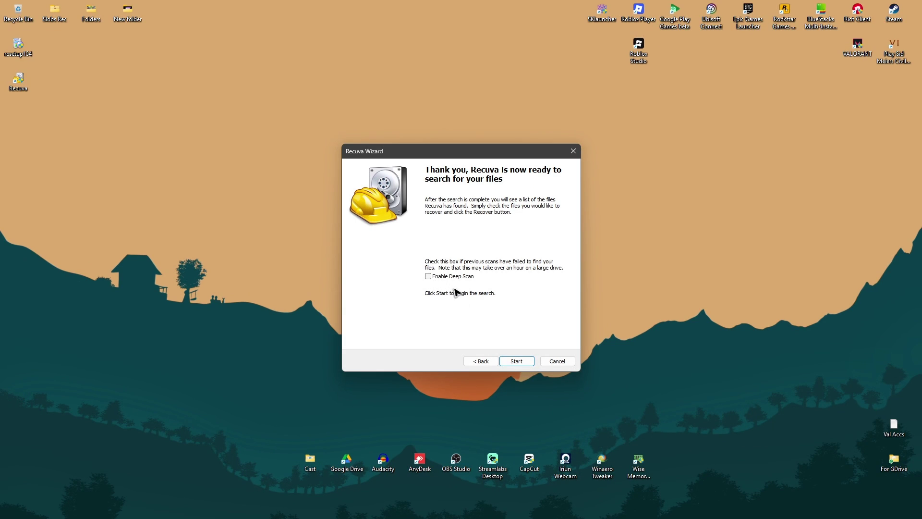
Run the scan, review the 0 results in advanced mode, and close Recuva.
left_click(510, 361)
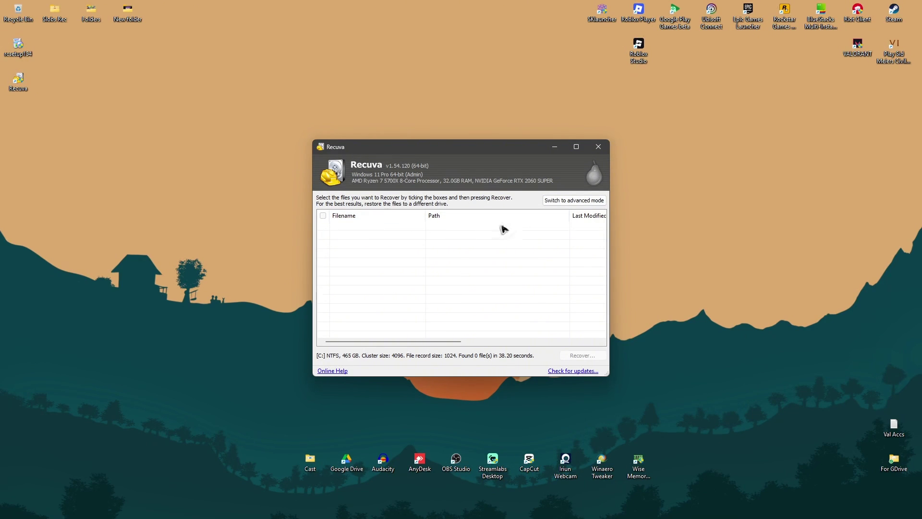
left_click(572, 201)
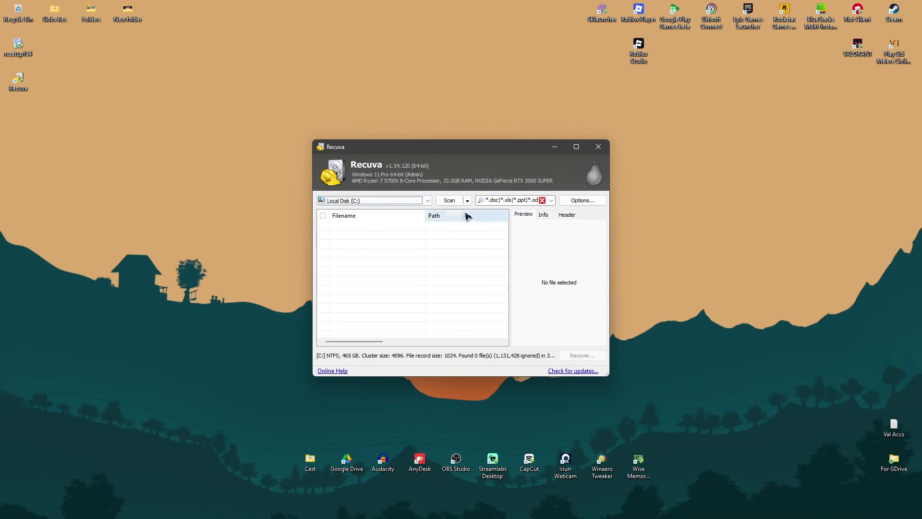
left_click_drag(360, 341, 303, 366)
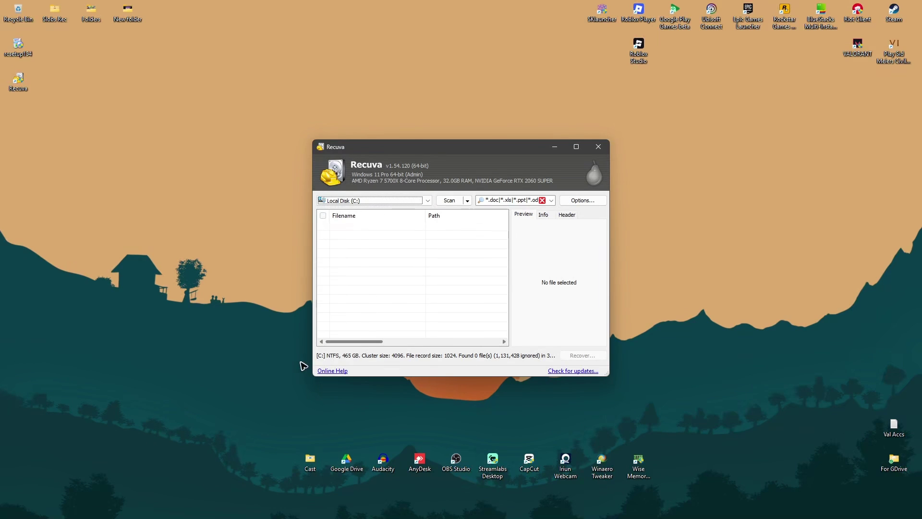
left_click(598, 147)
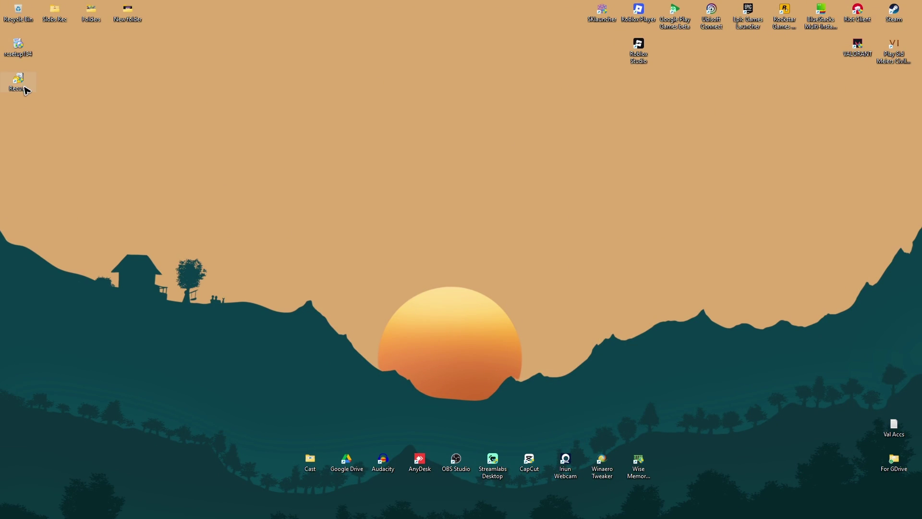
right_click(342, 253)
left_click(394, 290)
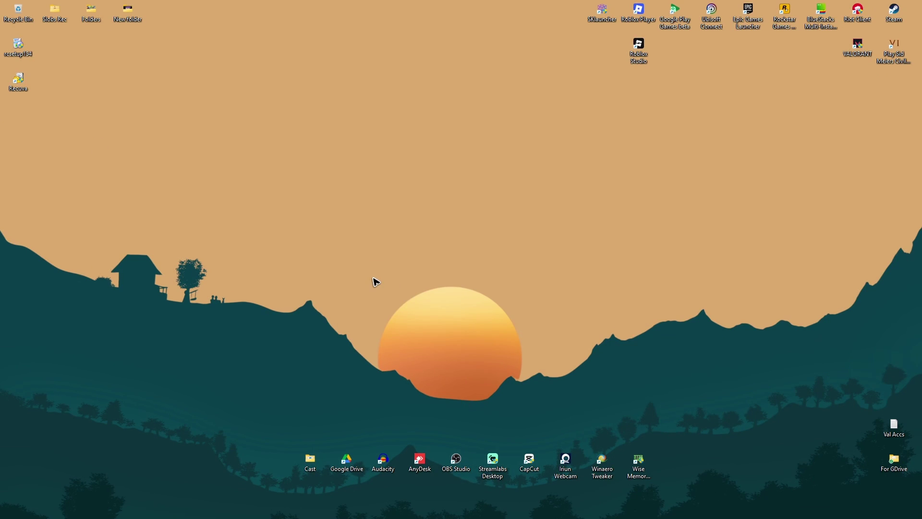